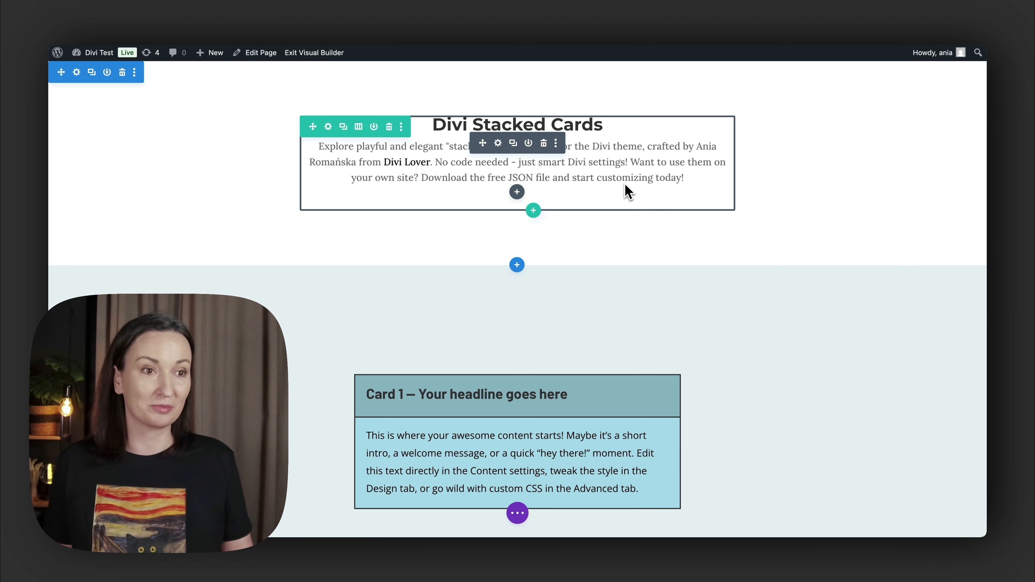
- Set the sticky position of the Card 1 row to Stick to Top in its scroll effects
{"action": "scroll", "coordinate": [624, 220], "scroll_direction": "down", "scroll_amount": 3}
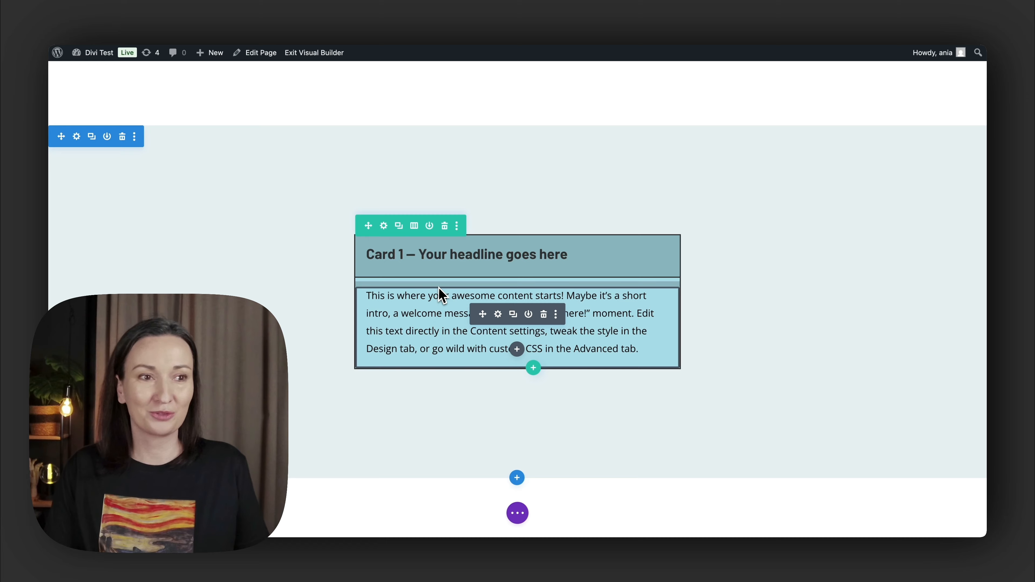
{"action": "scroll", "coordinate": [456, 326], "scroll_direction": "down", "scroll_amount": 5}
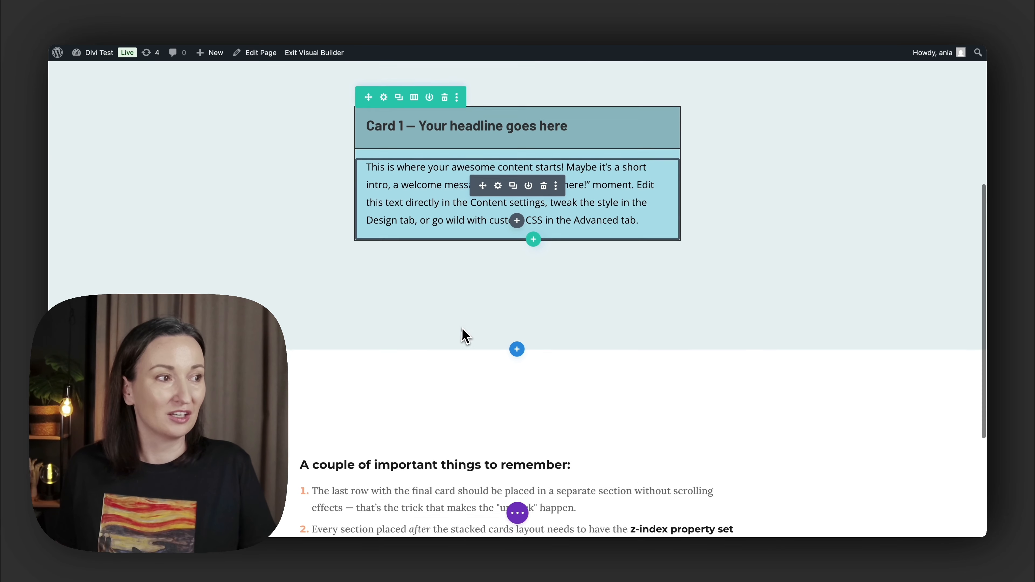
{"action": "scroll", "coordinate": [467, 339], "scroll_direction": "up", "scroll_amount": 5}
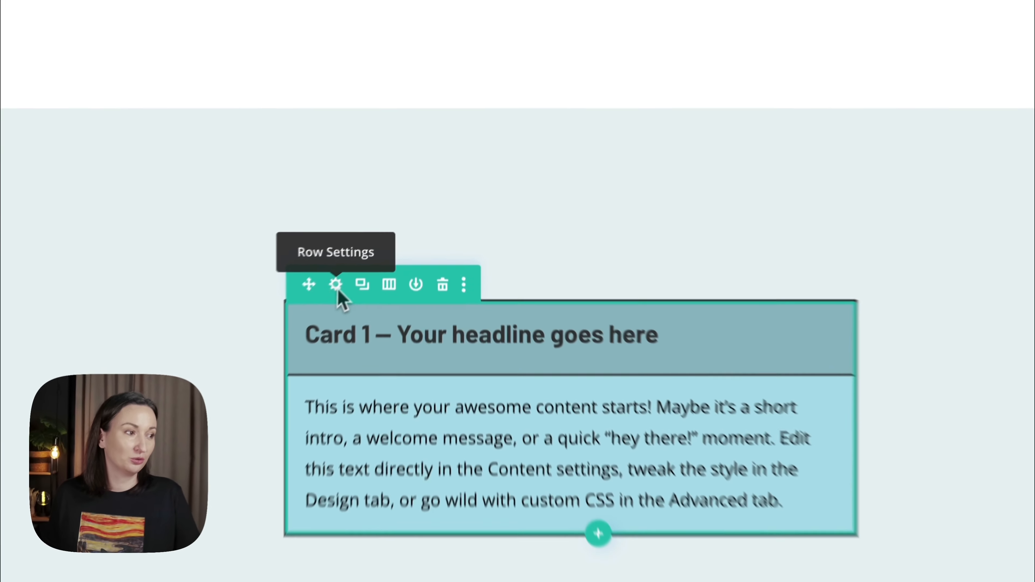
{"action": "left_click", "coordinate": [385, 240]}
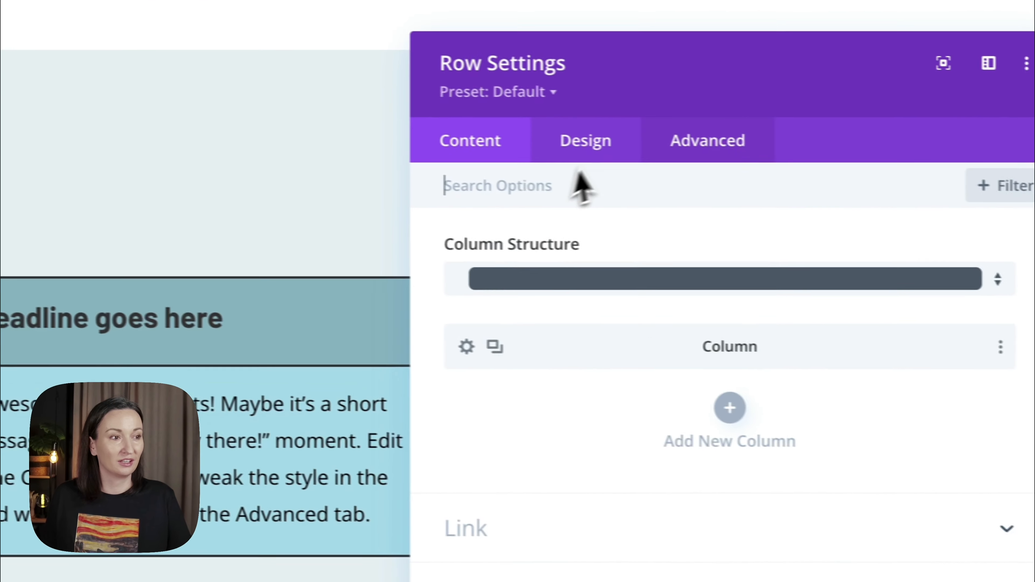
{"action": "left_click", "coordinate": [679, 151]}
{"action": "scroll", "coordinate": [652, 327], "scroll_direction": "down", "scroll_amount": 2}
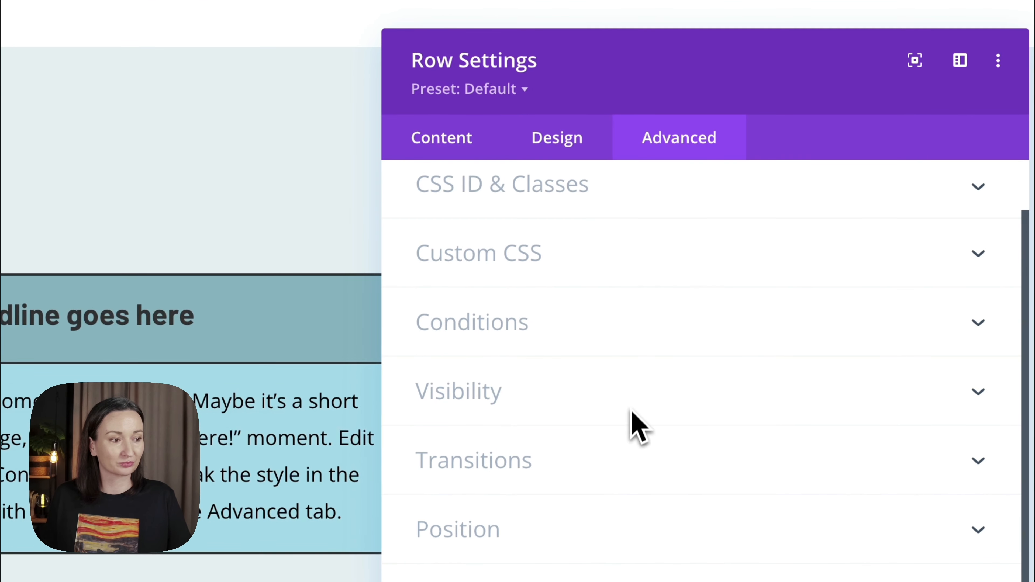
{"action": "left_click", "coordinate": [493, 452]}
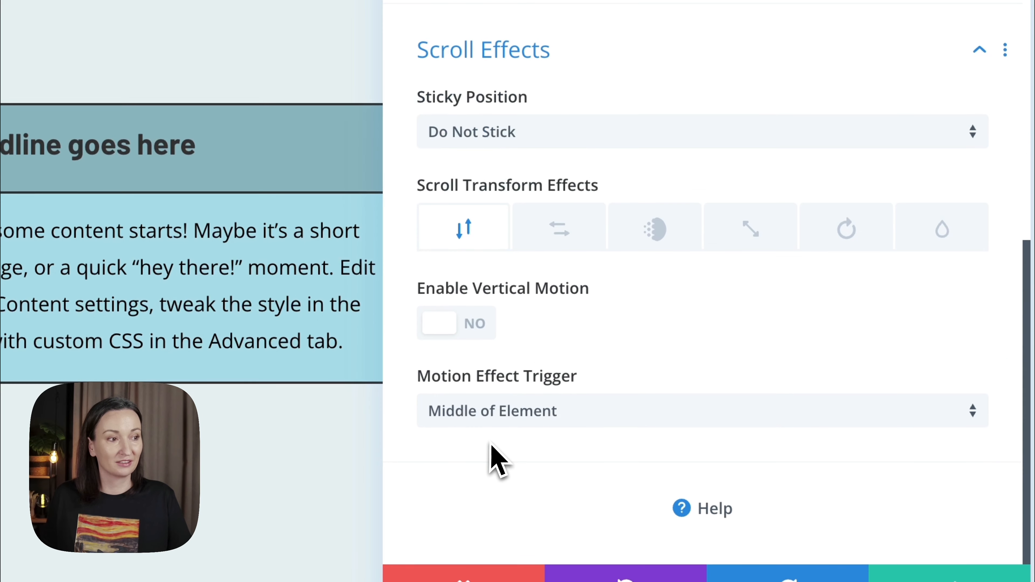
{"action": "left_click", "coordinate": [470, 135]}
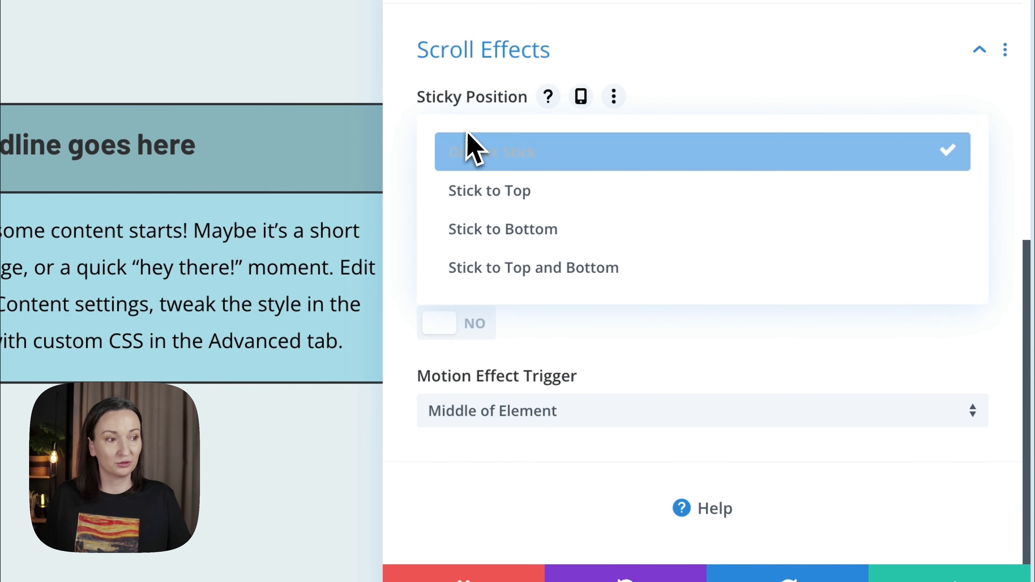
{"action": "left_click", "coordinate": [474, 191]}
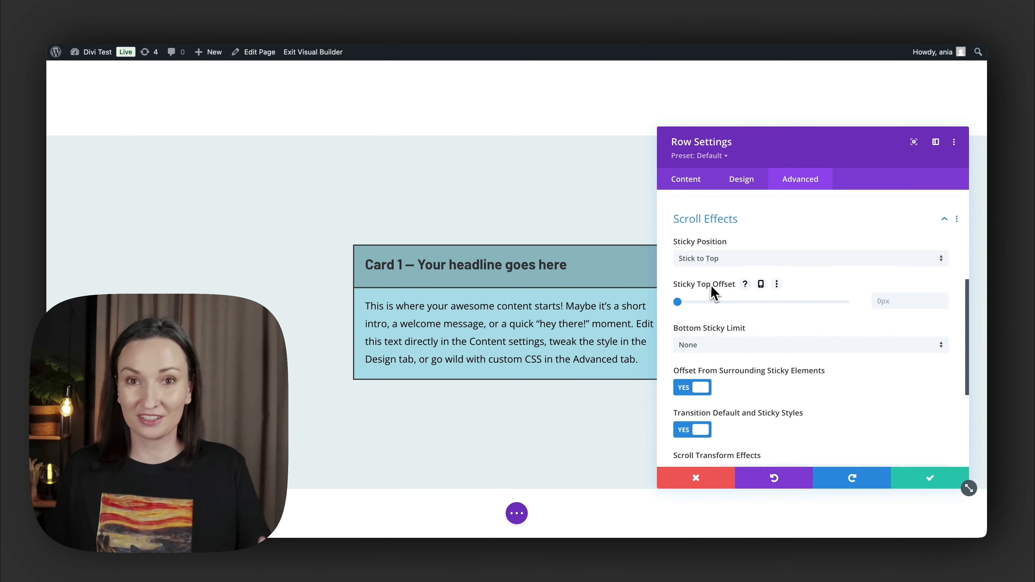
- Disable the Card 1 row's offset from surrounding sticky elements, set its sticky top offset to 100px and save the row settings
{"action": "scroll", "coordinate": [714, 292], "scroll_direction": "down", "scroll_amount": 3}
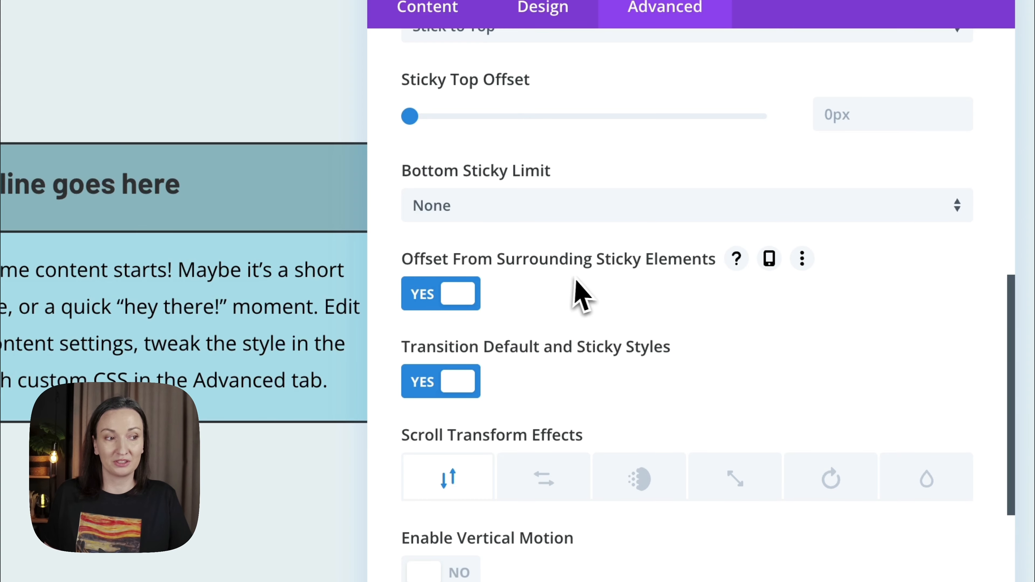
{"action": "left_click", "coordinate": [440, 300]}
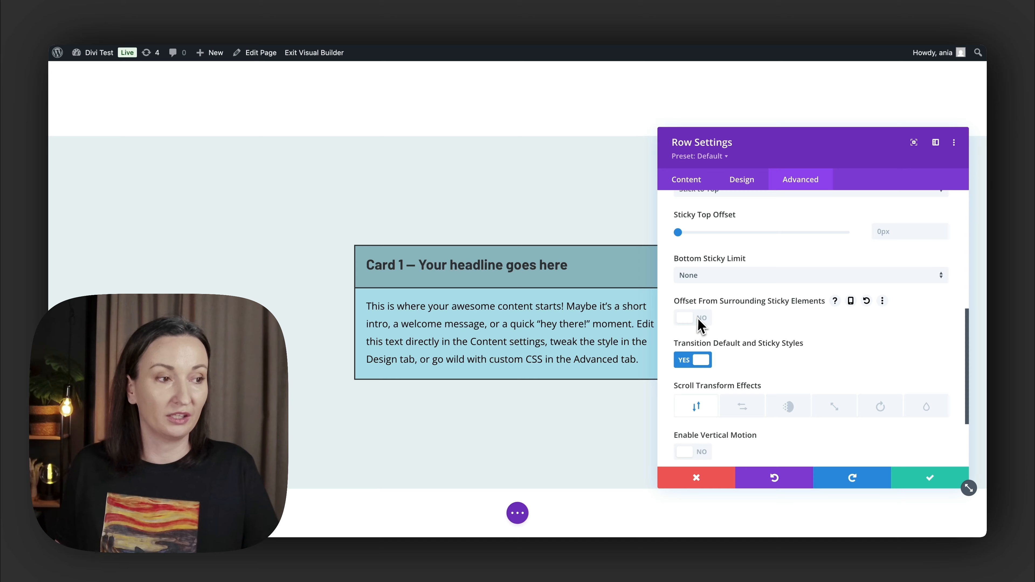
{"action": "scroll", "coordinate": [702, 322], "scroll_direction": "up", "scroll_amount": 1}
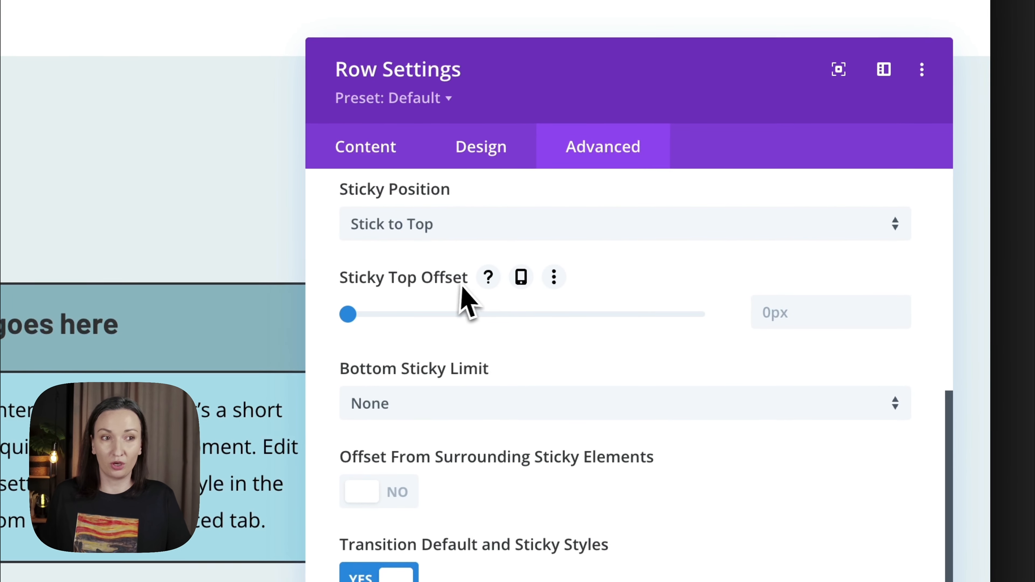
{"action": "left_click", "coordinate": [793, 313]}
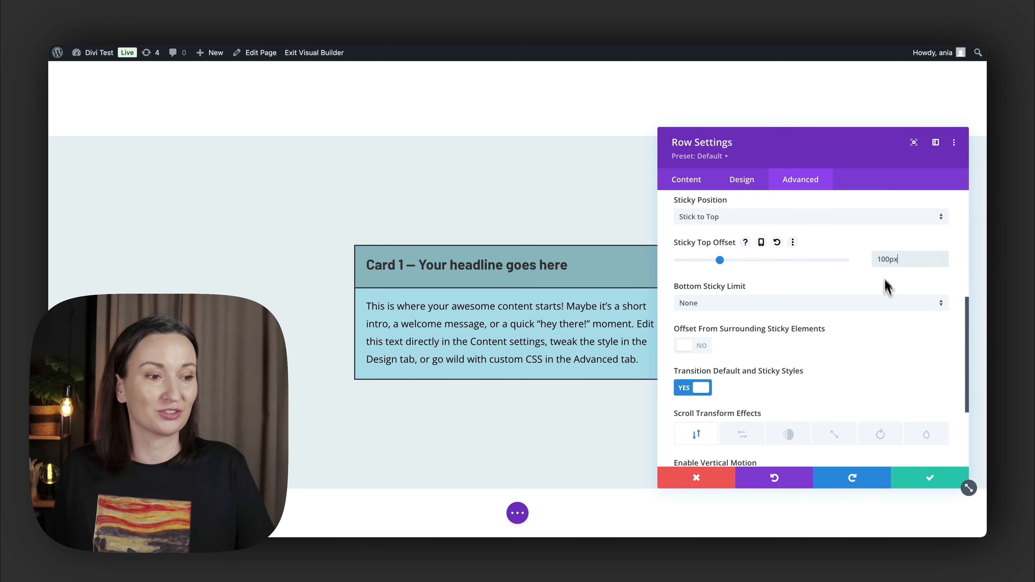
{"action": "left_click", "coordinate": [926, 486]}
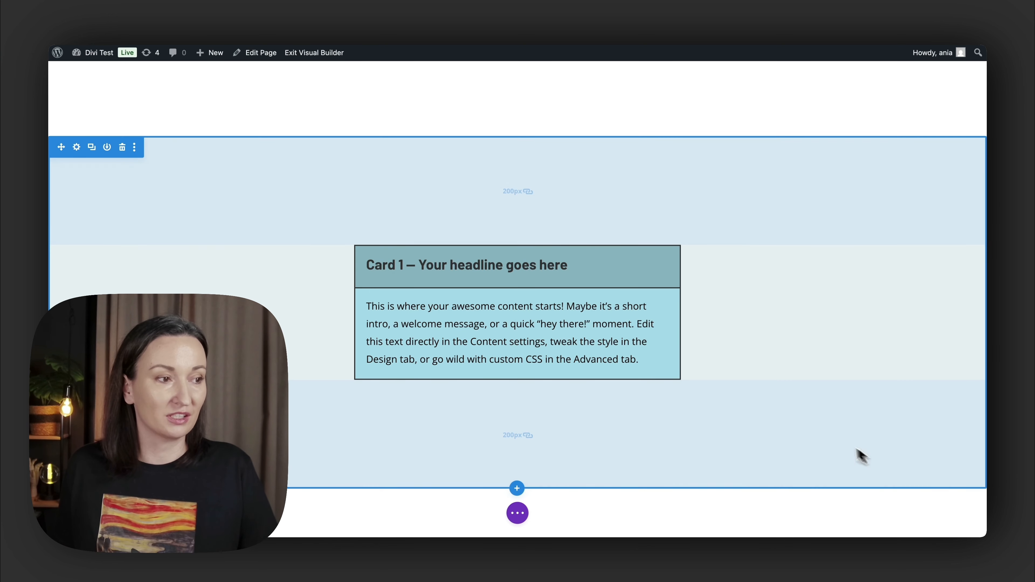
{"action": "scroll", "coordinate": [746, 380], "scroll_direction": "down", "scroll_amount": 3}
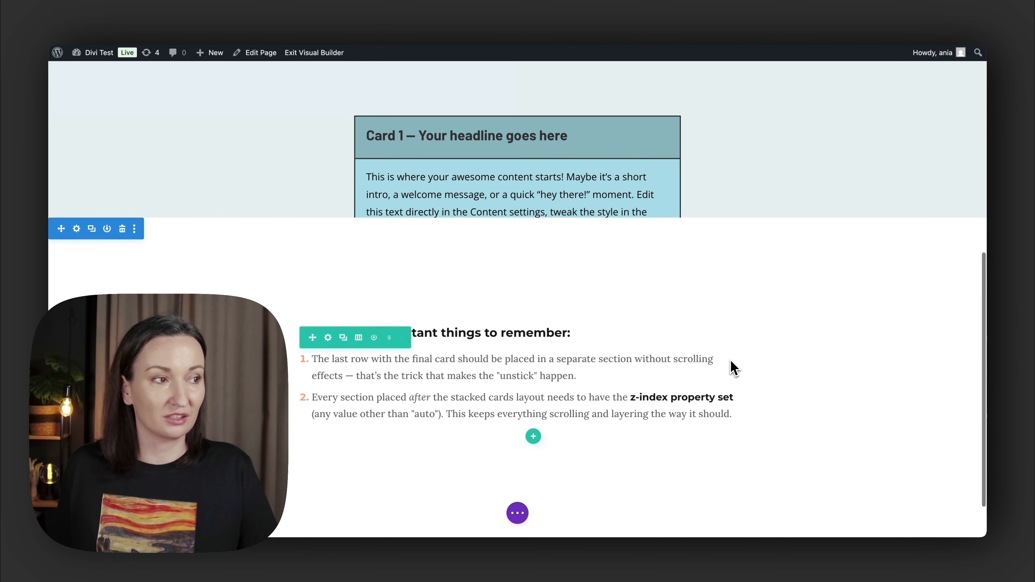
{"action": "scroll", "coordinate": [732, 367], "scroll_direction": "up", "scroll_amount": 5}
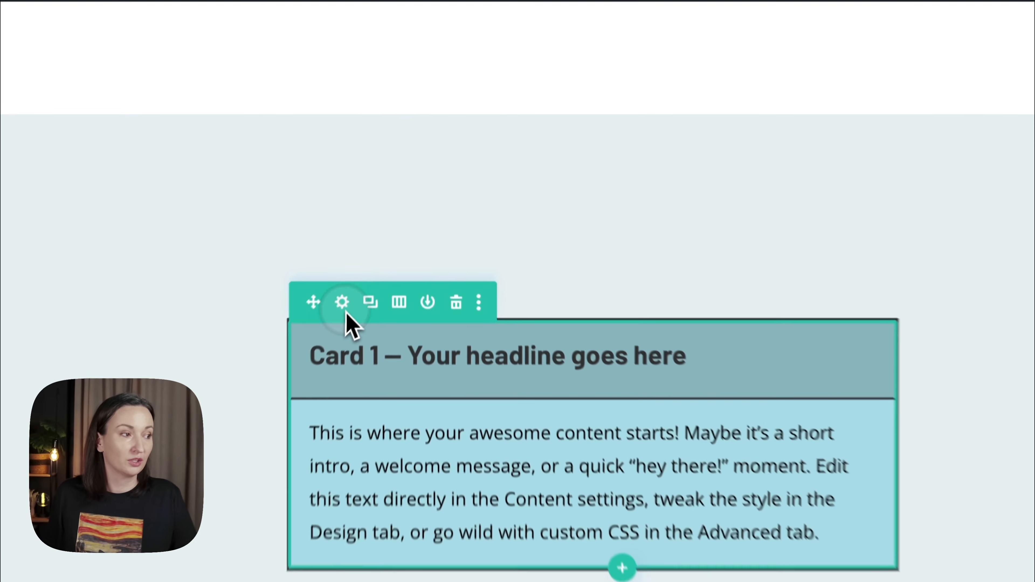
- Set the bottom margin of the Card 1 row to 100px, save the row settings and check the spacing
{"action": "left_click", "coordinate": [396, 222]}
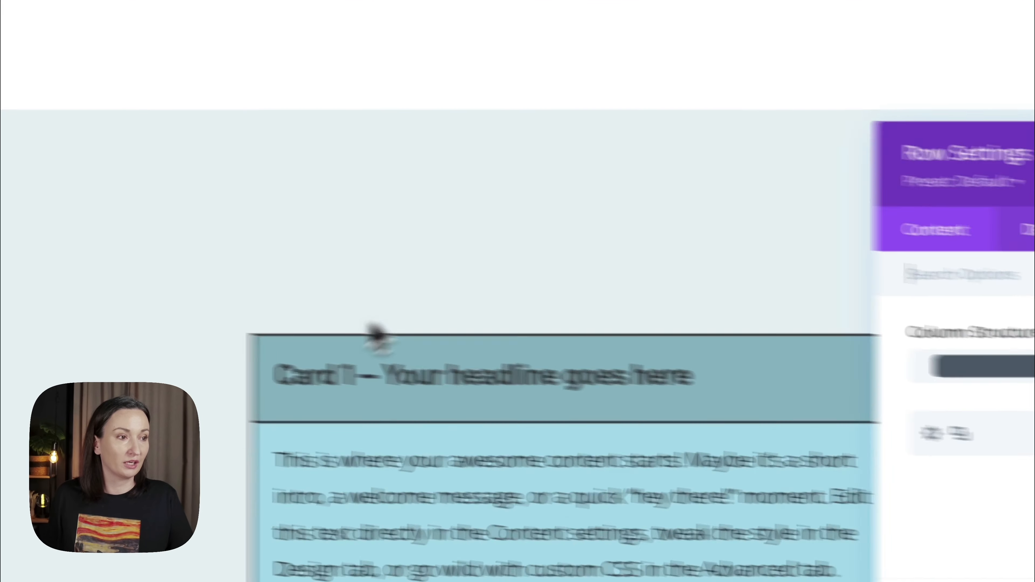
{"action": "left_click", "coordinate": [634, 184]}
{"action": "left_click", "coordinate": [611, 272]}
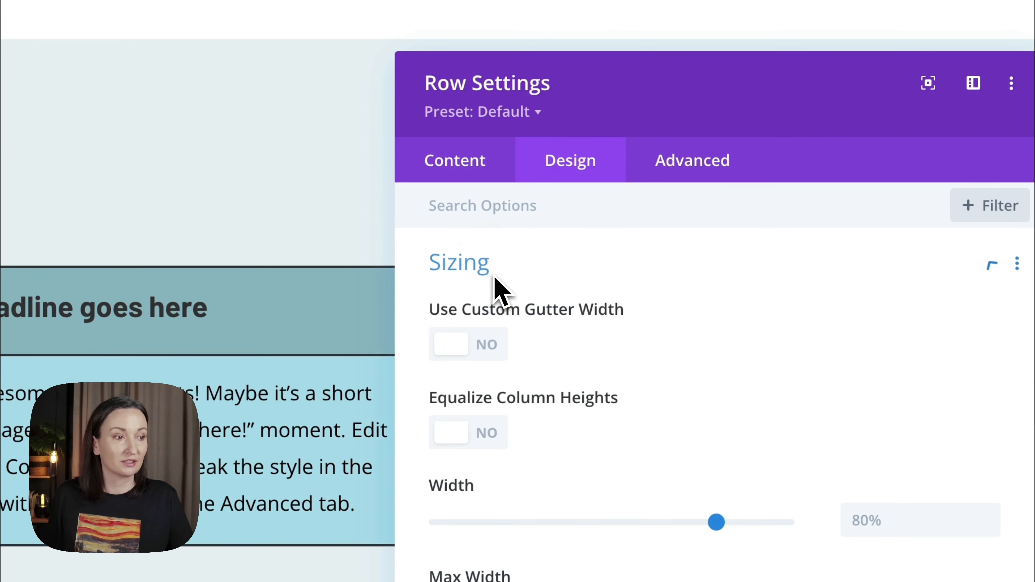
{"action": "left_click", "coordinate": [491, 286]}
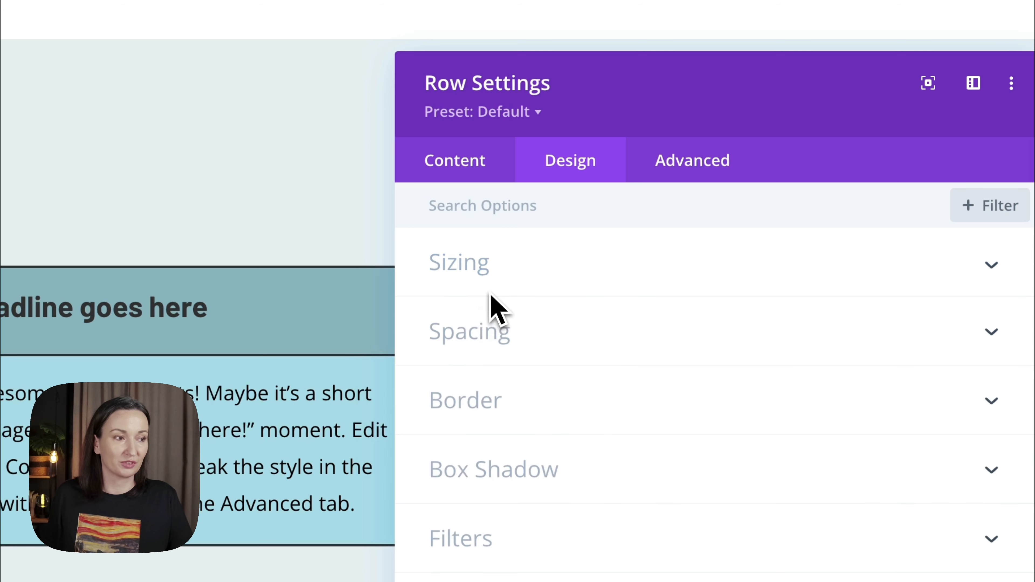
{"action": "left_click", "coordinate": [481, 331]}
{"action": "left_click", "coordinate": [615, 312]}
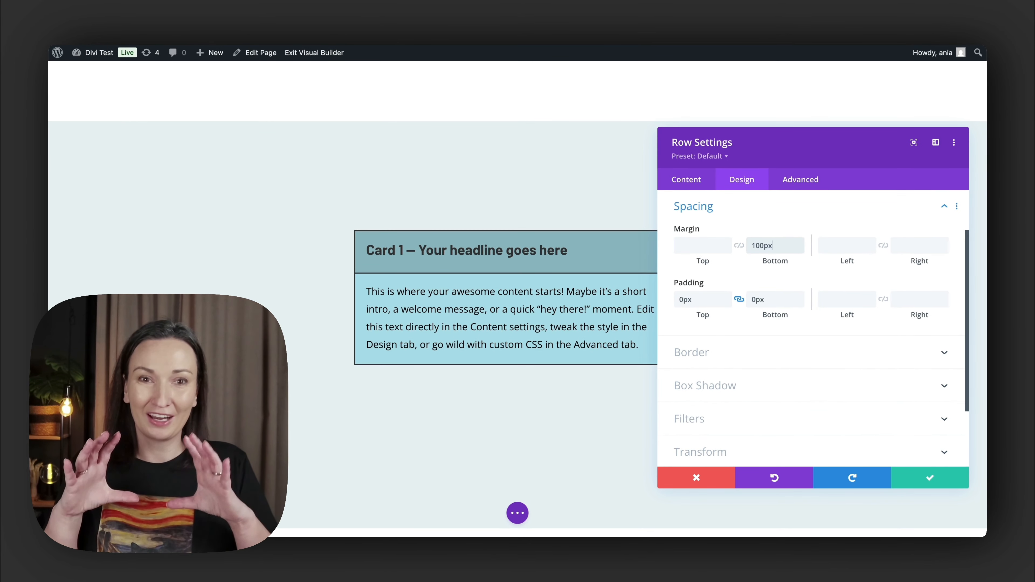
{"action": "left_click", "coordinate": [930, 478]}
{"action": "scroll", "coordinate": [504, 389], "scroll_direction": "down", "scroll_amount": 3}
{"action": "scroll", "coordinate": [513, 389], "scroll_direction": "up", "scroll_amount": 2}
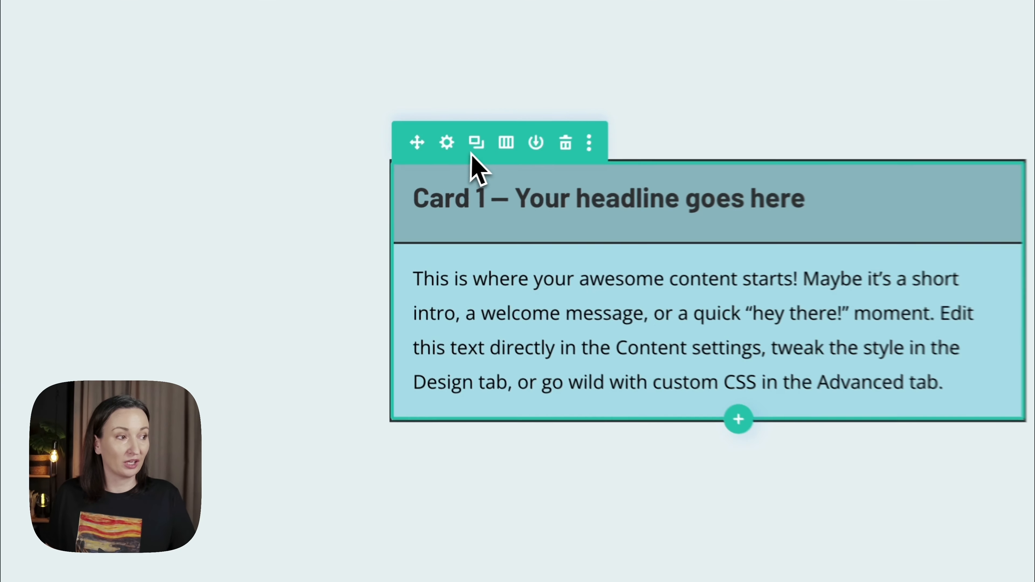
- Duplicate the Card 1 row and change the number in the copy's headline to 2
{"action": "scroll", "coordinate": [578, 296], "scroll_direction": "down", "scroll_amount": 4}
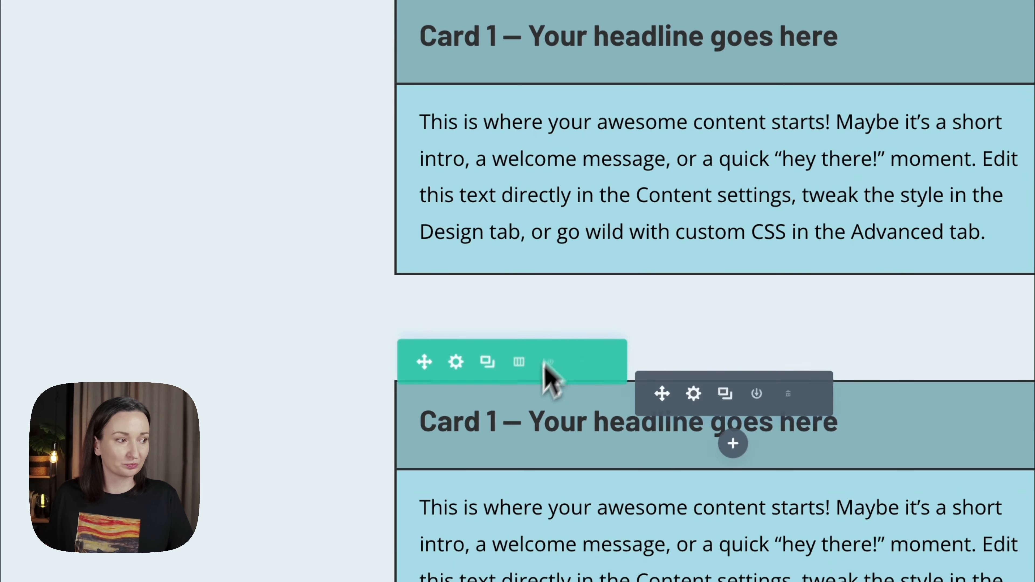
{"action": "left_click", "coordinate": [506, 432]}
{"action": "key", "text": "BackSpace"}
{"action": "type", "text": "2"}
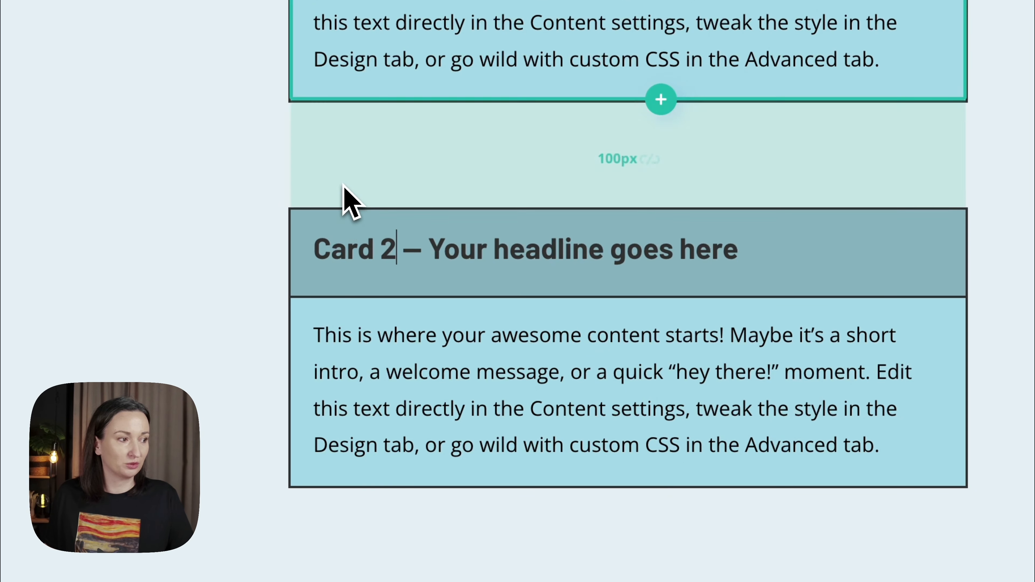
{"action": "left_click", "coordinate": [363, 331]}
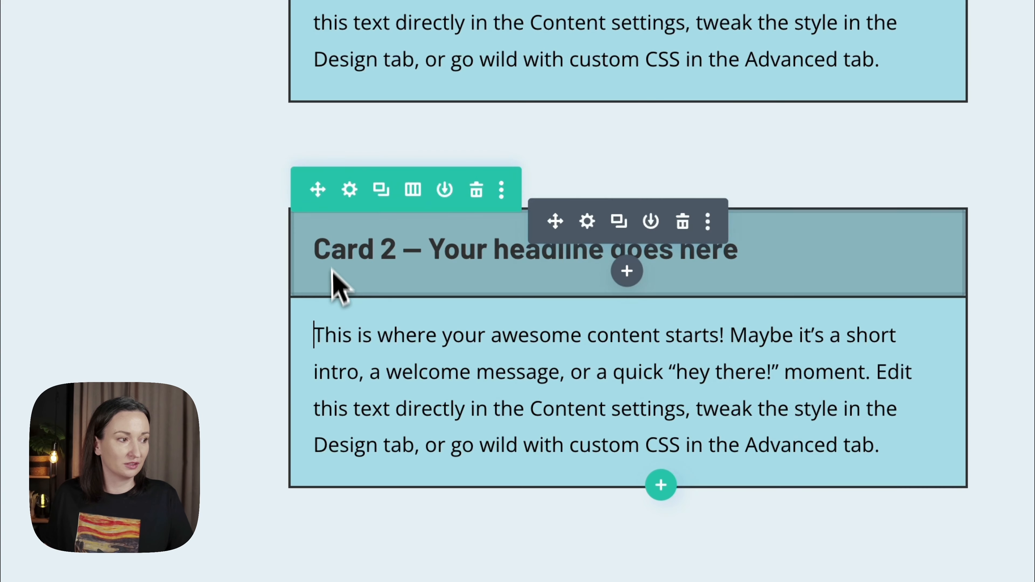
- Change the Card 2 row's background to the periwinkle colour #a0a7db
{"action": "left_click", "coordinate": [349, 190]}
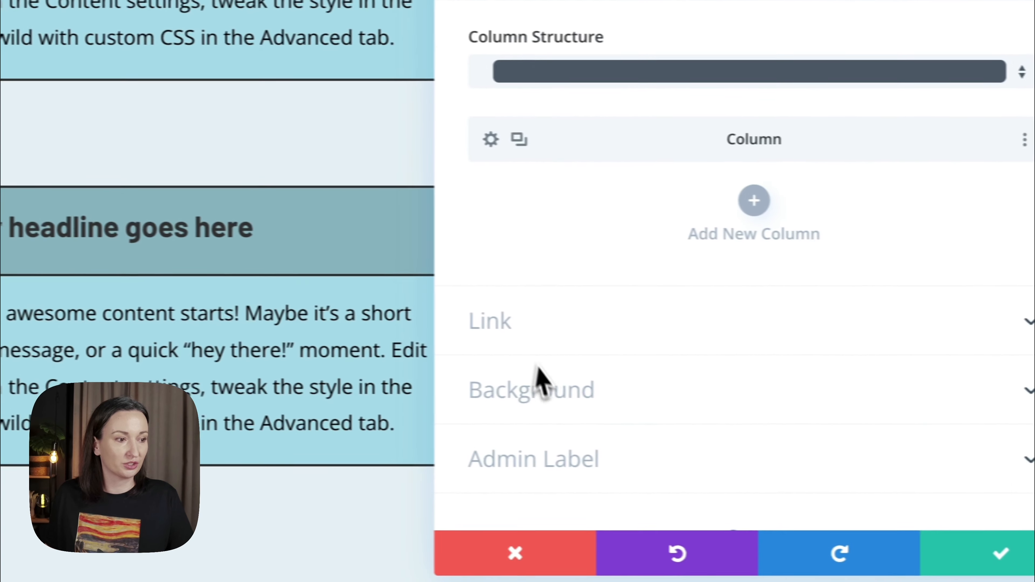
{"action": "left_click", "coordinate": [542, 381]}
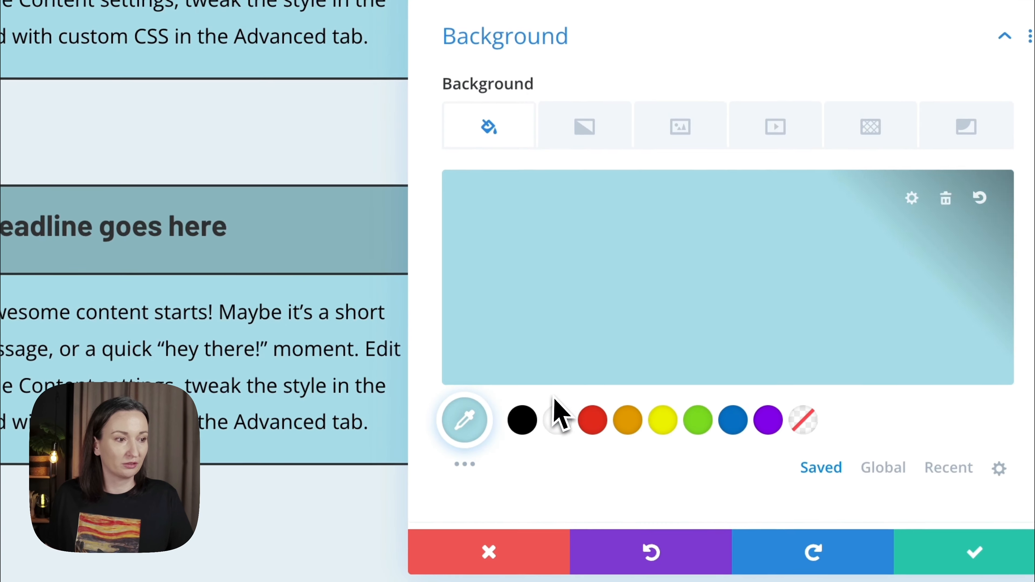
{"action": "left_click", "coordinate": [619, 395]}
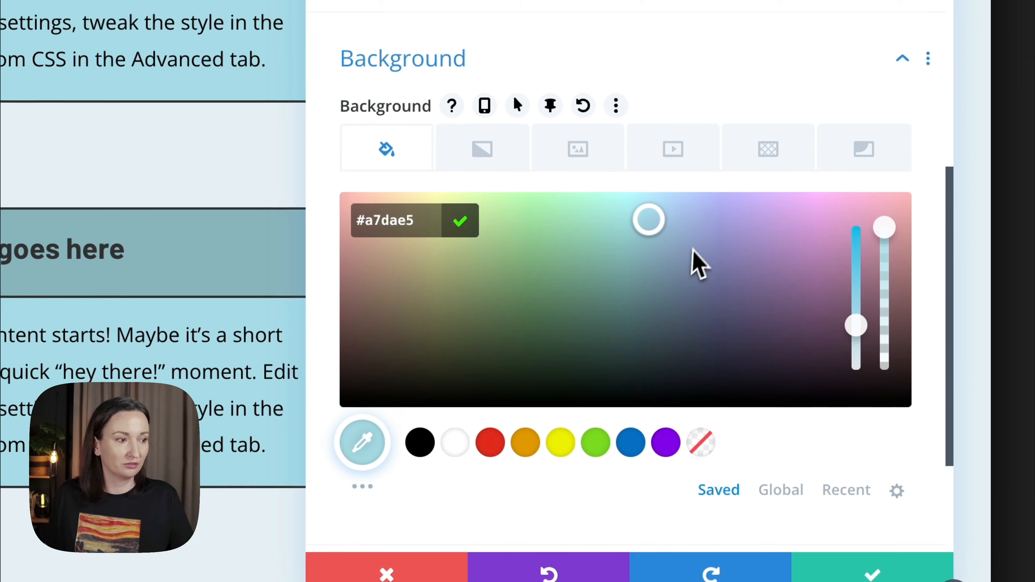
{"action": "left_click", "coordinate": [710, 229]}
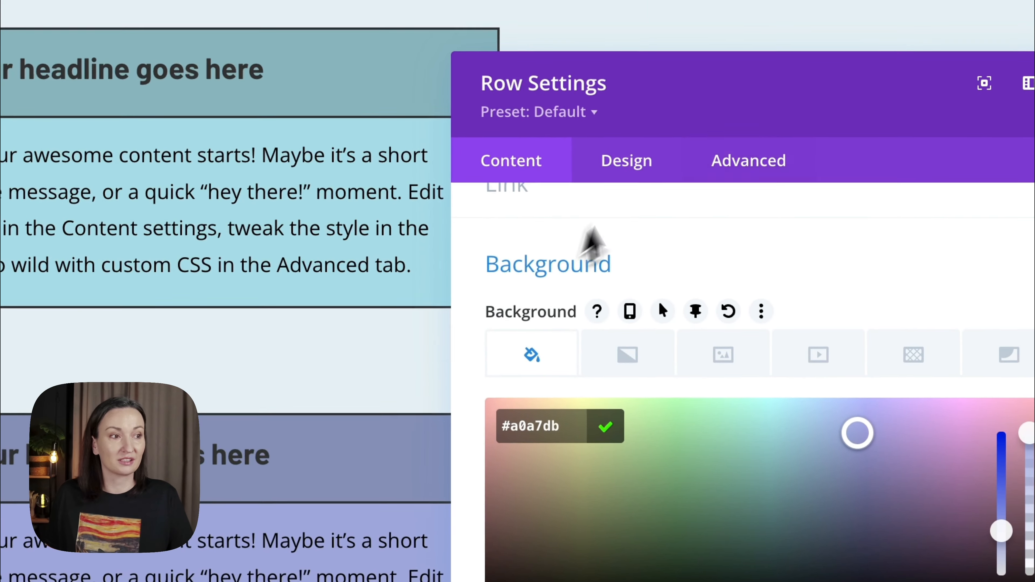
- Set the Card 2 row's sticky top offset to 110px in its scroll effects and save the row settings
{"action": "left_click", "coordinate": [748, 160]}
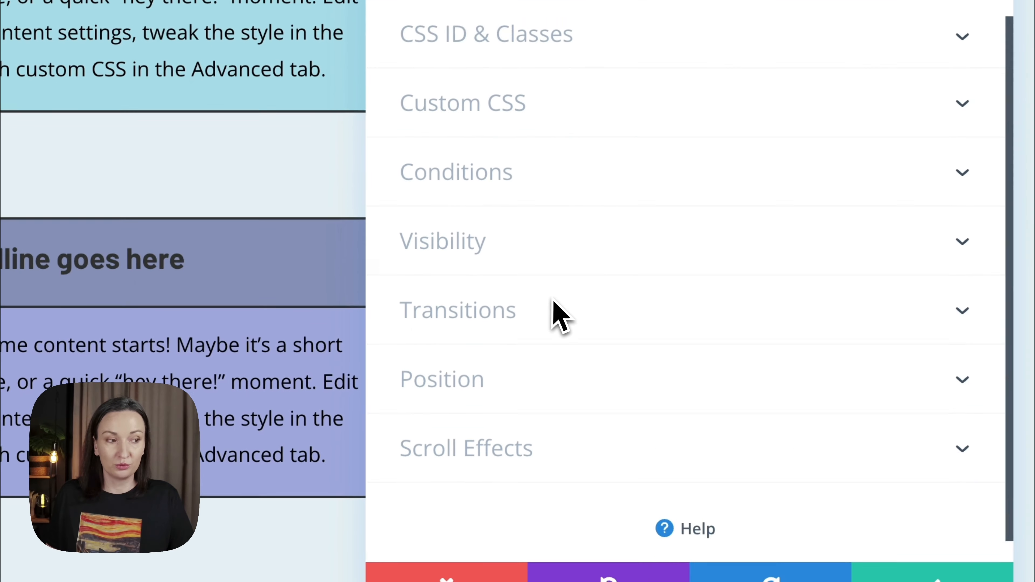
{"action": "scroll", "coordinate": [550, 304], "scroll_direction": "down", "scroll_amount": 1}
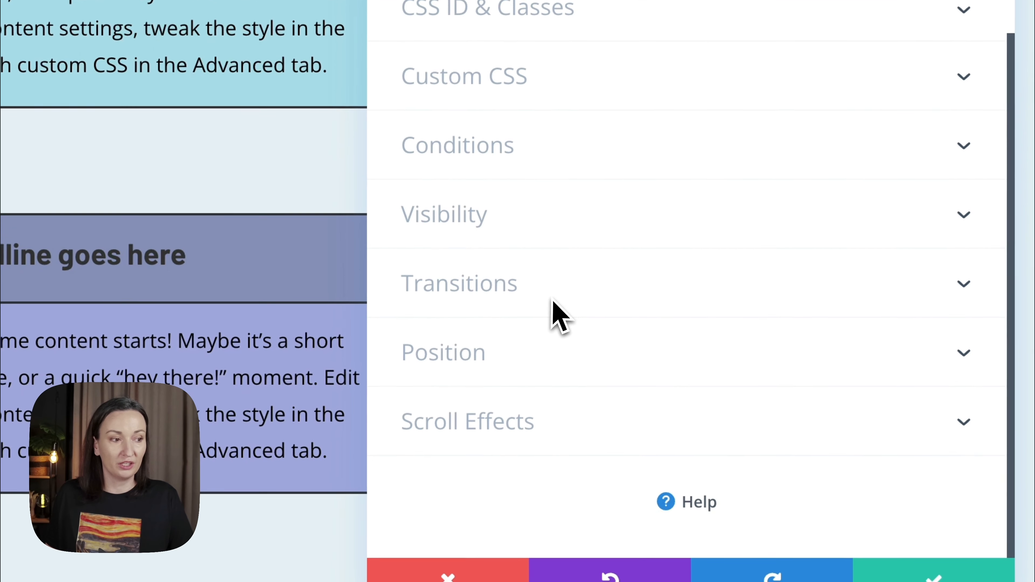
{"action": "left_click", "coordinate": [493, 416]}
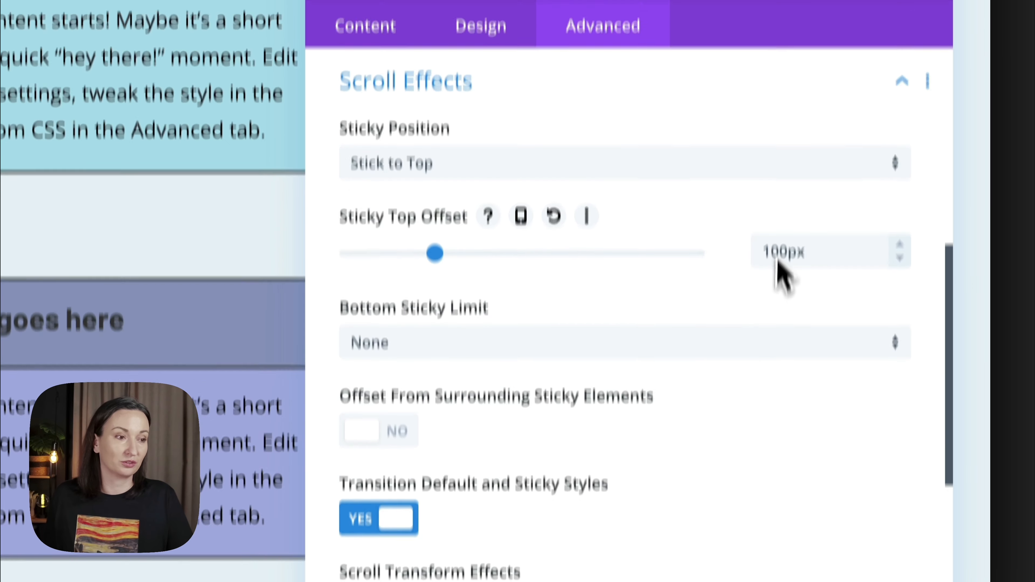
{"action": "left_click_drag", "start_coordinate": [773, 269], "coordinate": [779, 268]}
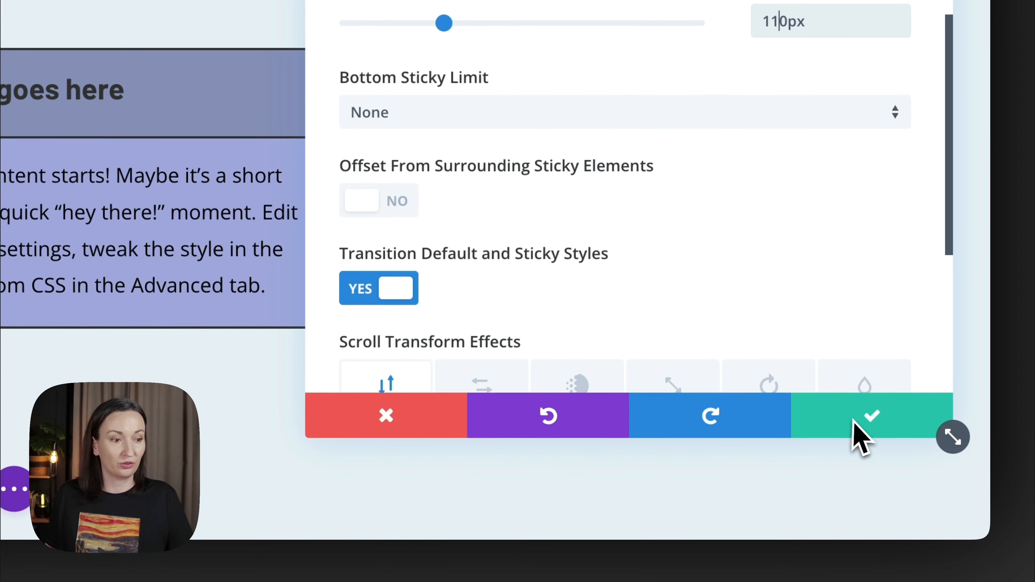
{"action": "left_click", "coordinate": [856, 518]}
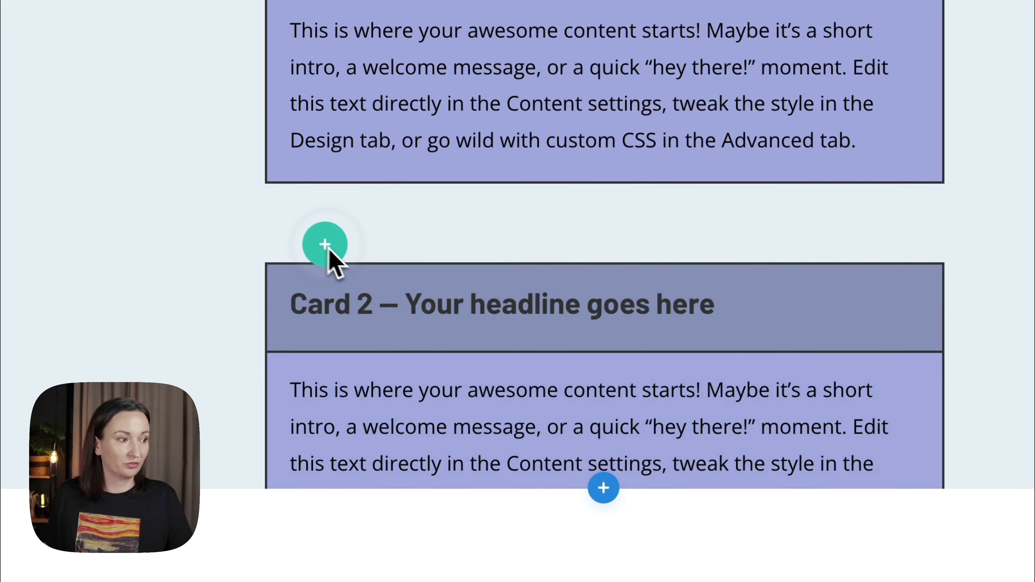
- Change the background colour of the duplicated row below Card 2 to pink
{"action": "left_click", "coordinate": [326, 245]}
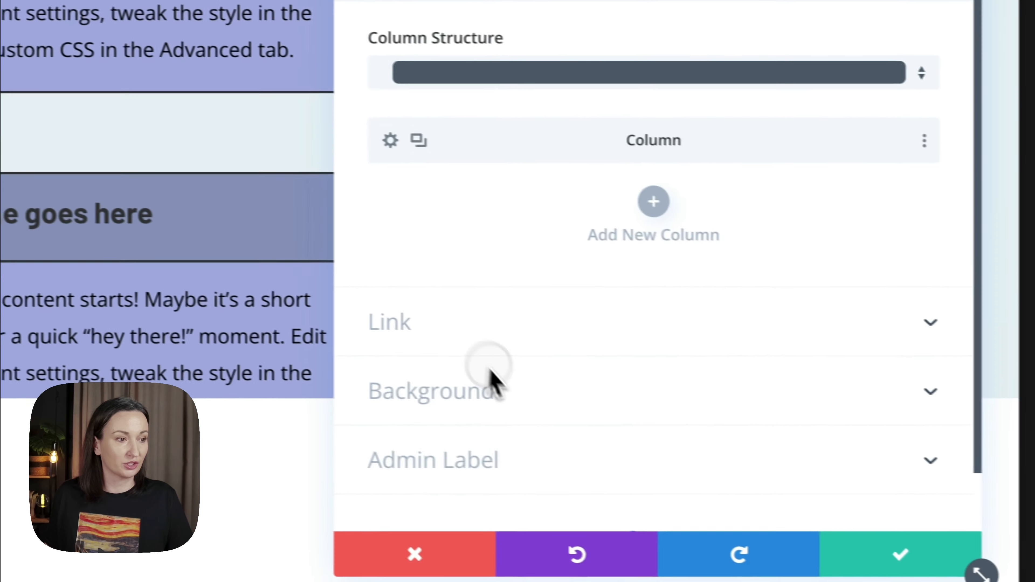
{"action": "left_click", "coordinate": [489, 390]}
{"action": "left_click", "coordinate": [497, 379]}
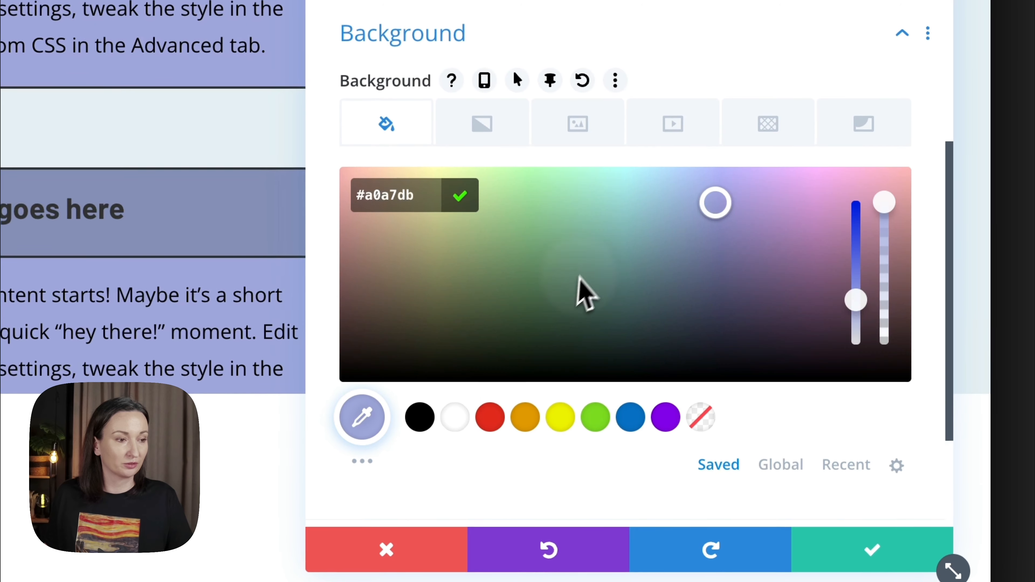
{"action": "left_click", "coordinate": [830, 210]}
- Set the pink row's sticky top offset to 120px, save the row settings and check how the cards stack on scroll
{"action": "left_click", "coordinate": [654, 130]}
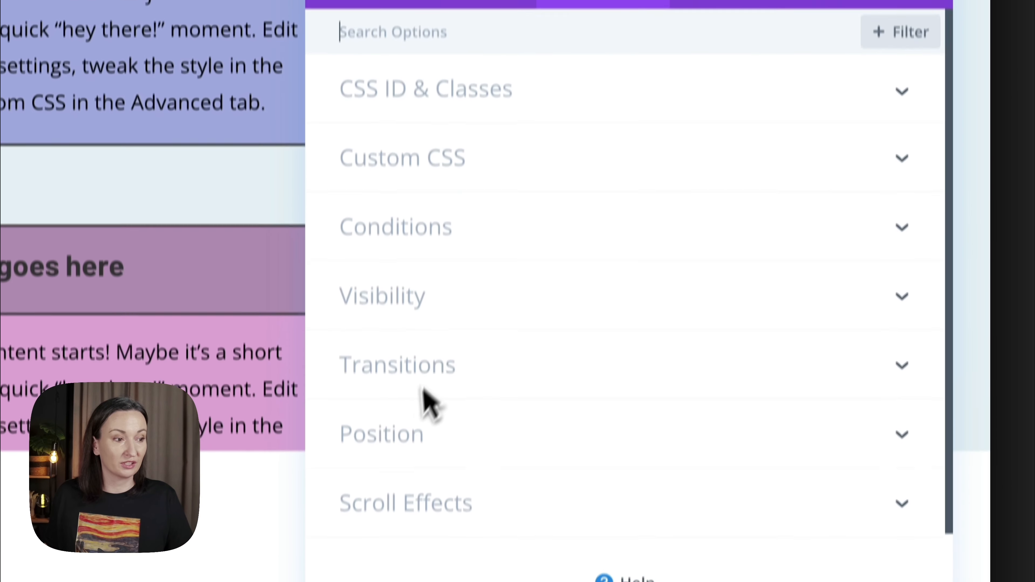
{"action": "left_click", "coordinate": [408, 502]}
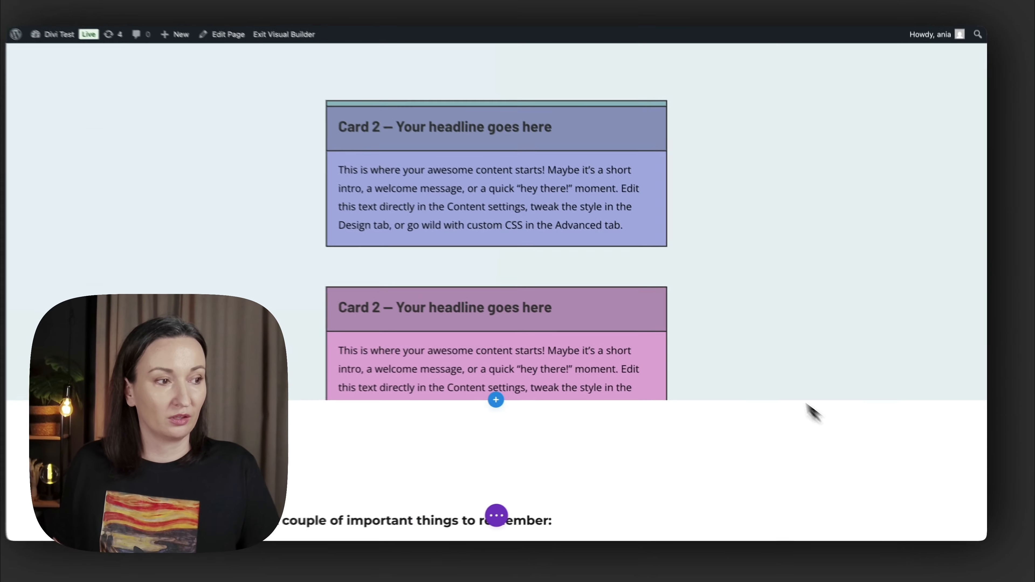
{"action": "scroll", "coordinate": [811, 412], "scroll_direction": "down", "scroll_amount": 5}
{"action": "scroll", "coordinate": [724, 338], "scroll_direction": "up", "scroll_amount": 10}
{"action": "scroll", "coordinate": [714, 329], "scroll_direction": "down", "scroll_amount": 5}
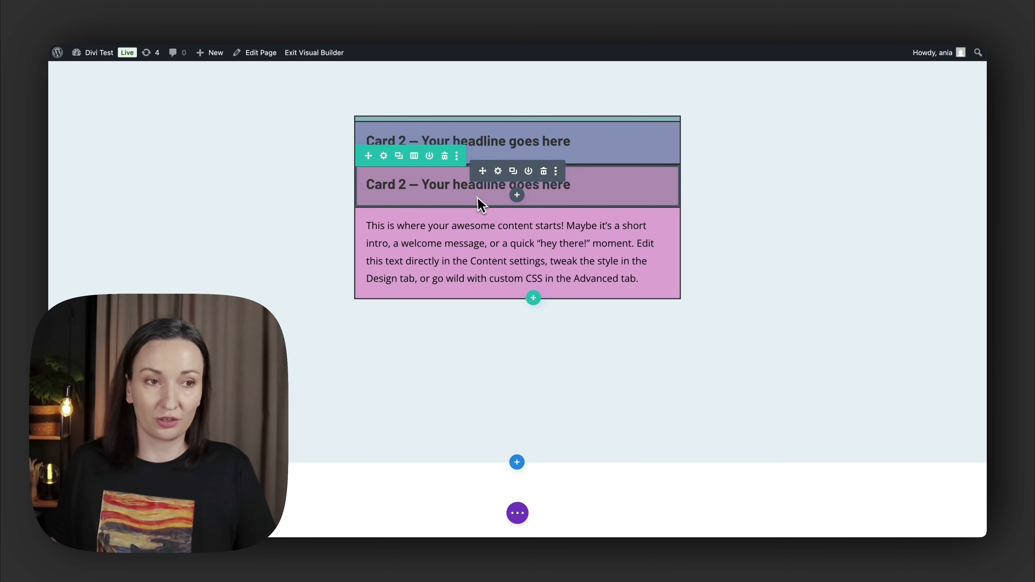
- Open the live version of the page outside the Visual Builder in a separate browser tab
{"action": "scroll", "coordinate": [470, 196], "scroll_direction": "up", "scroll_amount": 2}
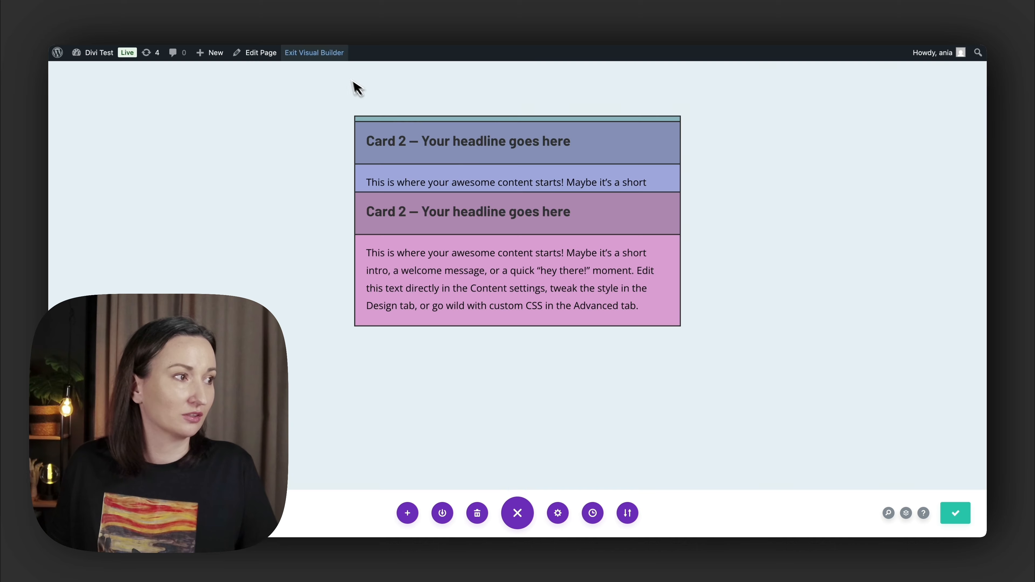
{"action": "right_click", "coordinate": [326, 52]}
{"action": "left_click", "coordinate": [414, 54]}
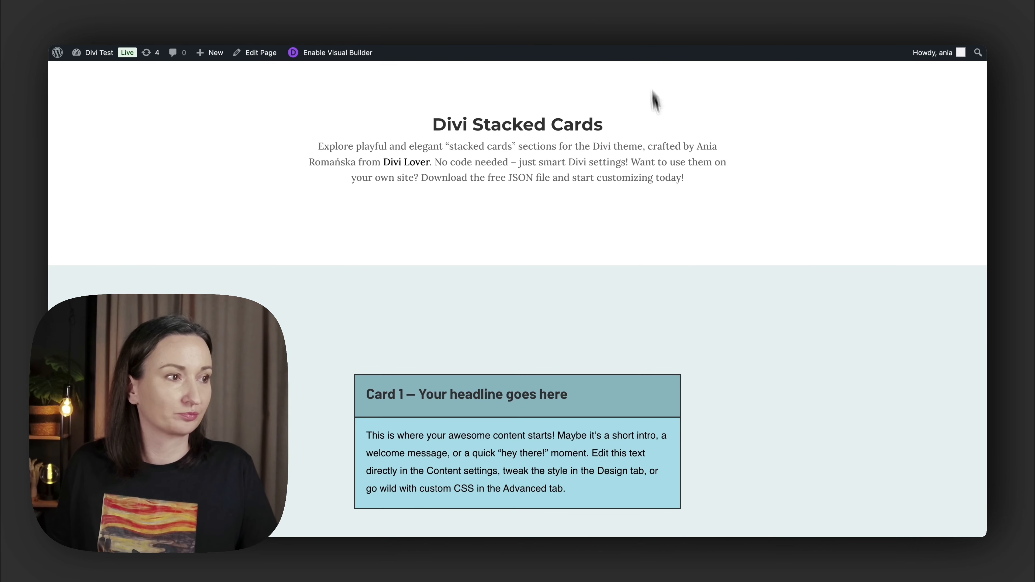
- Examine on the live page how the three cards stack and how the last card meets the following section
{"action": "scroll", "coordinate": [681, 261], "scroll_direction": "down", "scroll_amount": 10}
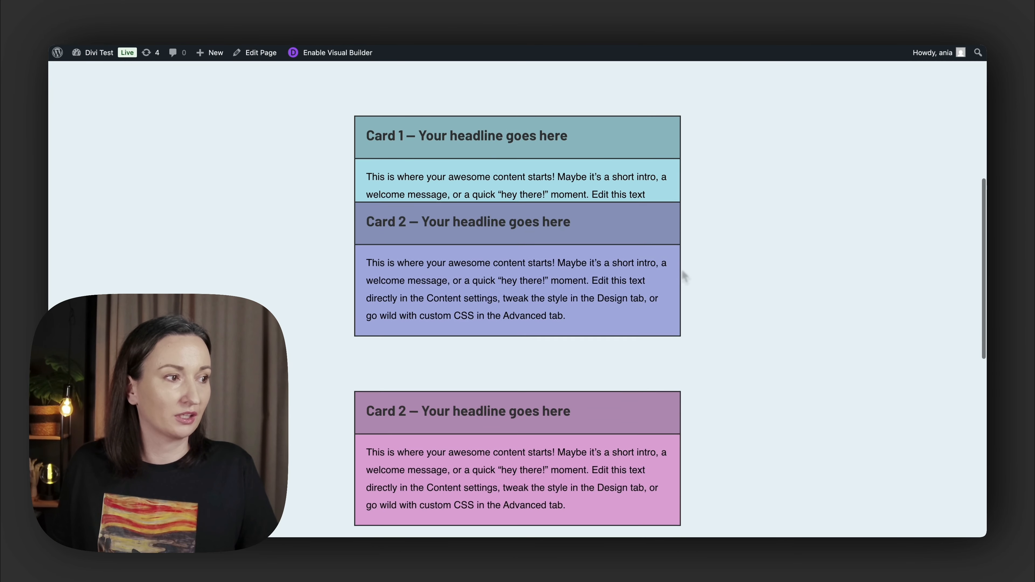
{"action": "scroll", "coordinate": [683, 271], "scroll_direction": "down", "scroll_amount": 10}
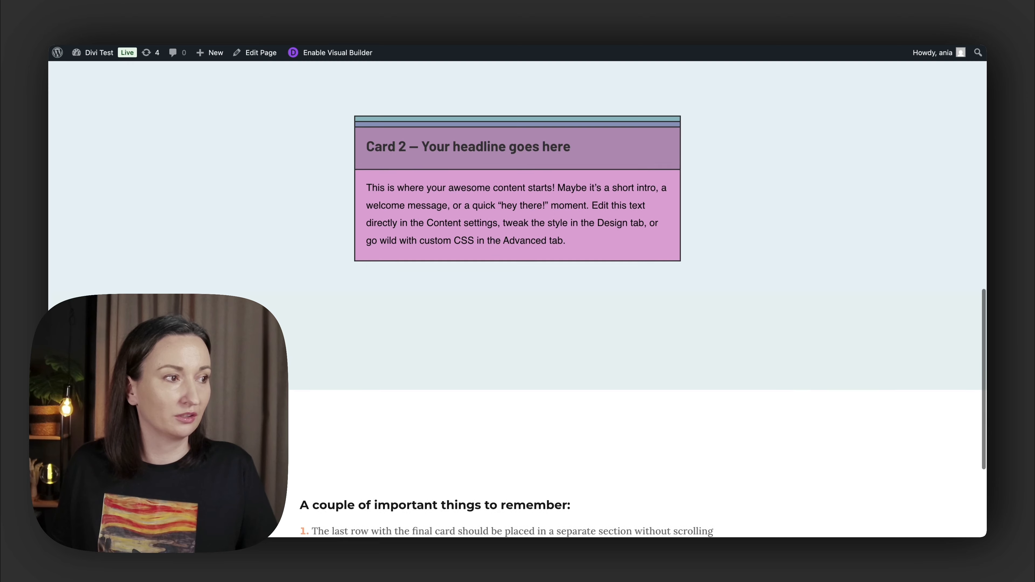
{"action": "scroll", "coordinate": [682, 270], "scroll_direction": "down", "scroll_amount": 5}
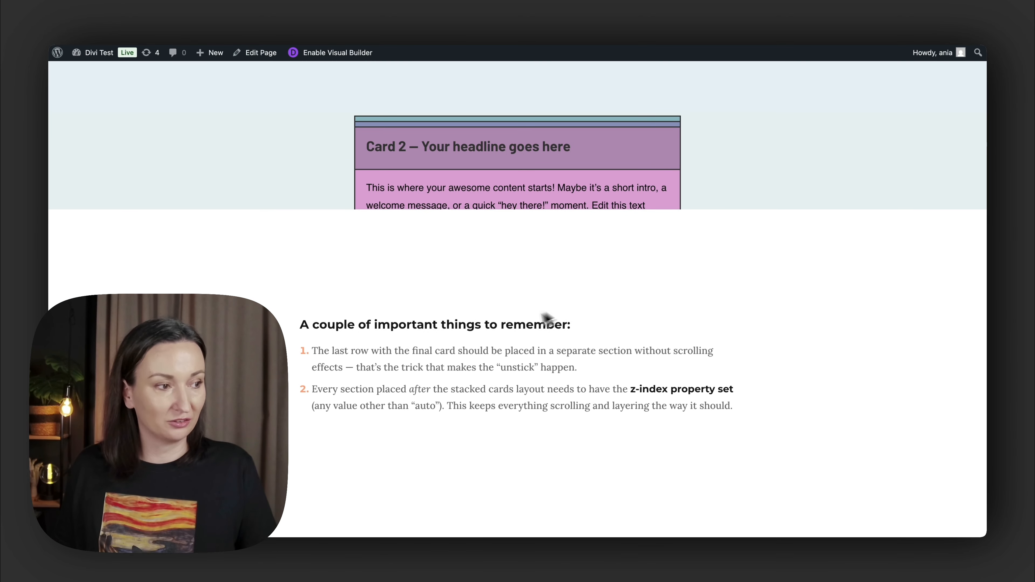
{"action": "scroll", "coordinate": [538, 322], "scroll_direction": "up", "scroll_amount": 3}
{"action": "scroll", "coordinate": [548, 319], "scroll_direction": "down", "scroll_amount": 3}
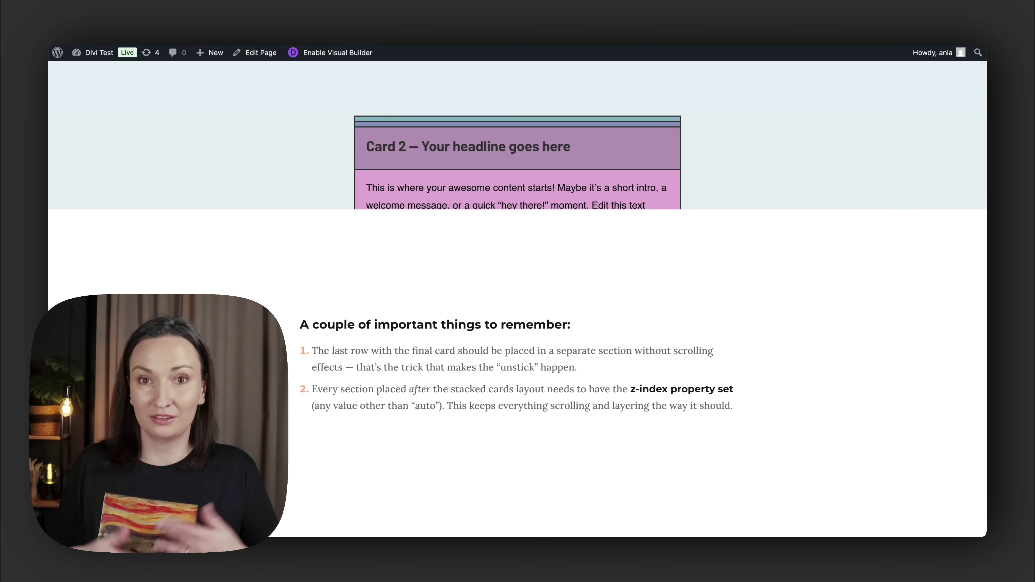
{"action": "scroll", "coordinate": [636, 366], "scroll_direction": "up", "scroll_amount": 4}
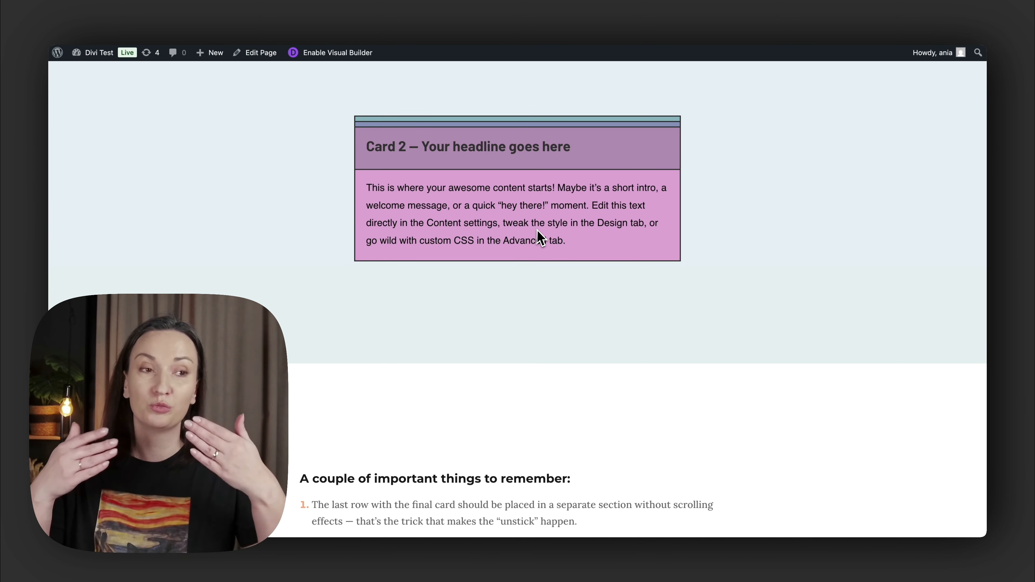
{"action": "scroll", "coordinate": [554, 278], "scroll_direction": "down", "scroll_amount": 2}
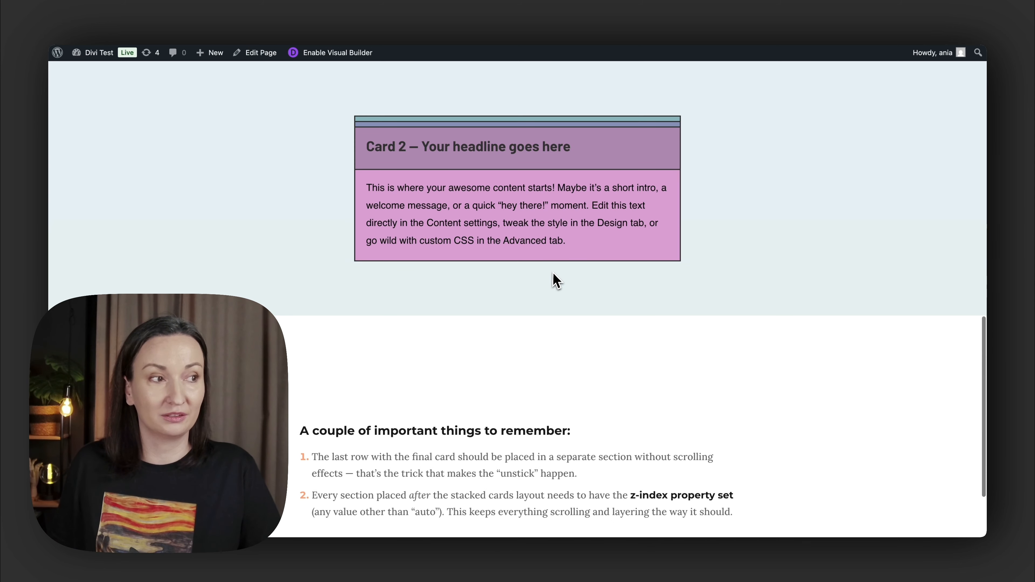
{"action": "scroll", "coordinate": [554, 279], "scroll_direction": "up", "scroll_amount": 3}
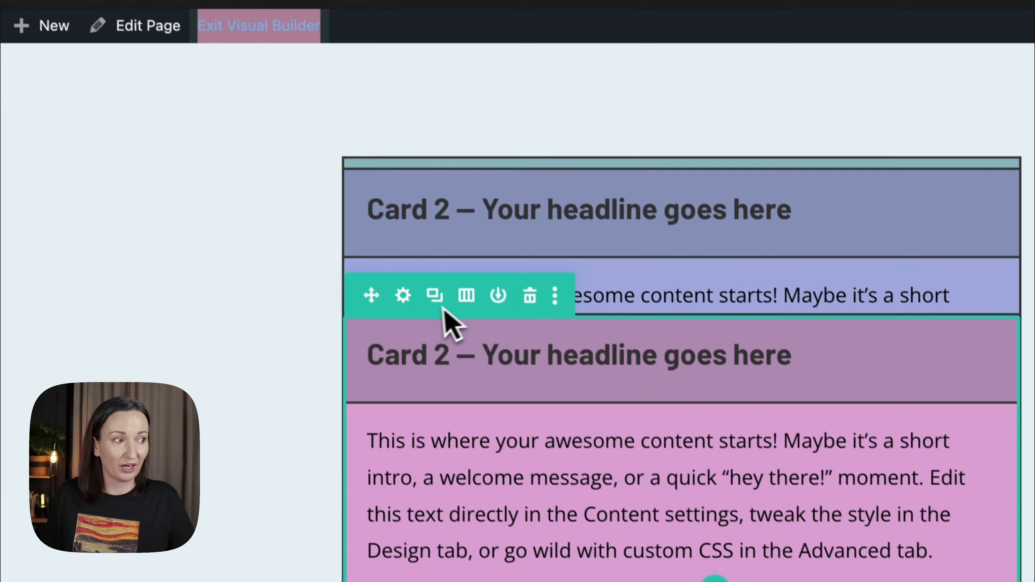
- In the builder, set the pink row's Bottom Sticky Limit to Section in its scroll effects and save the row settings
{"action": "left_click", "coordinate": [403, 296]}
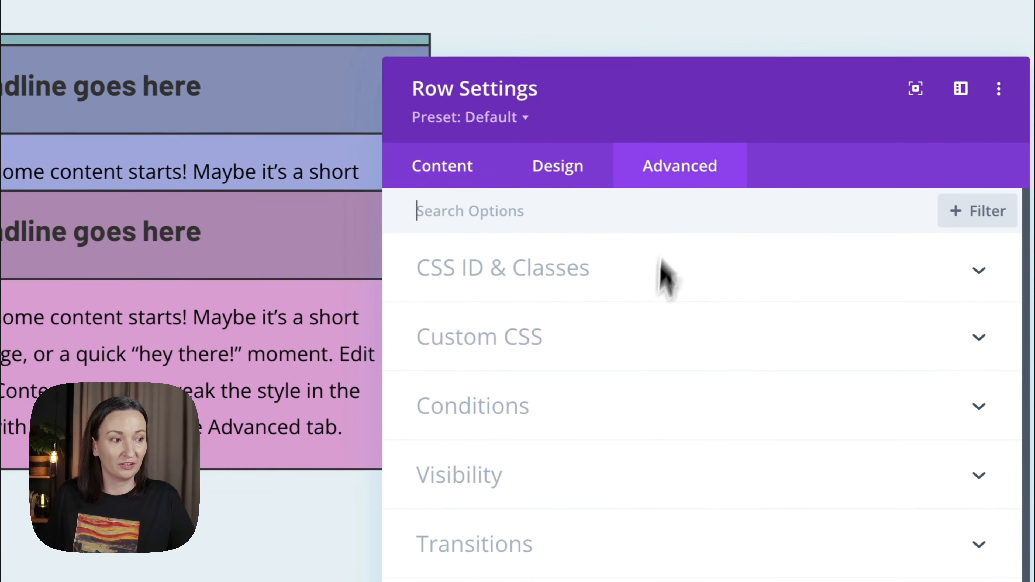
{"action": "scroll", "coordinate": [619, 463], "scroll_direction": "down", "scroll_amount": 2}
{"action": "left_click", "coordinate": [548, 379]}
{"action": "scroll", "coordinate": [548, 318], "scroll_direction": "down", "scroll_amount": 5}
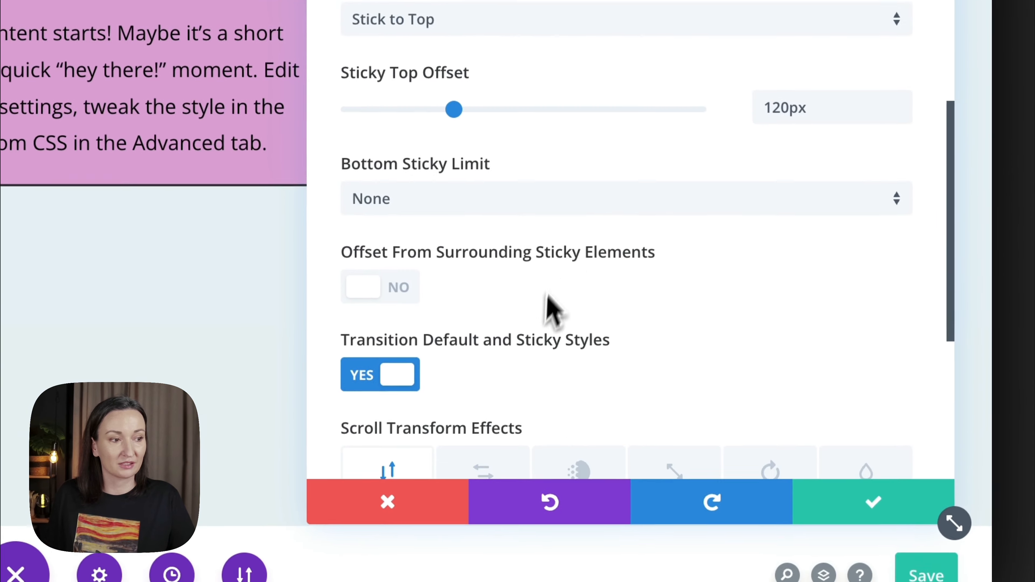
{"action": "scroll", "coordinate": [546, 308], "scroll_direction": "down", "scroll_amount": 1}
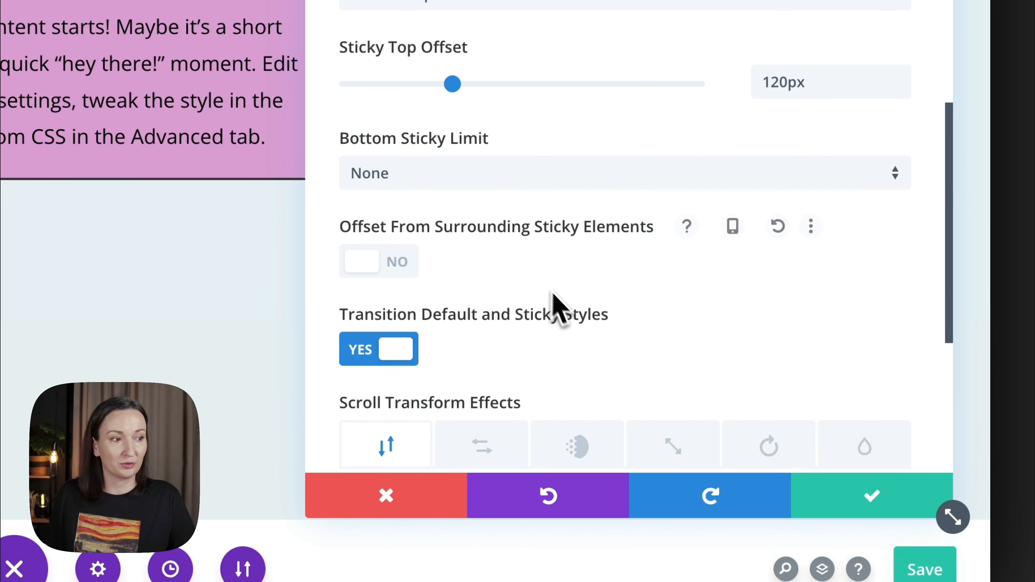
{"action": "left_click", "coordinate": [422, 173]}
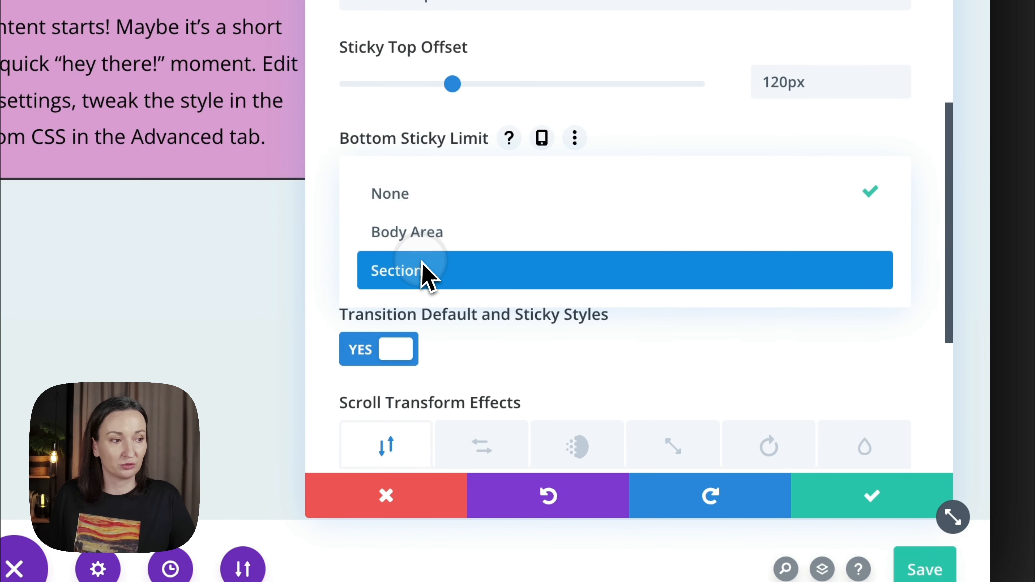
{"action": "left_click", "coordinate": [426, 270]}
{"action": "left_click", "coordinate": [860, 506]}
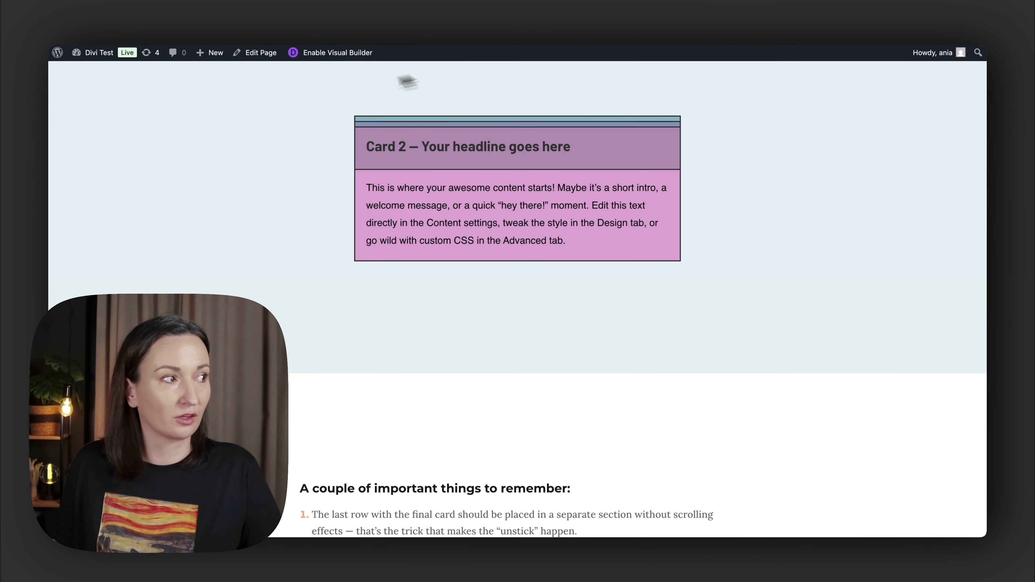
- Examine on the live page how the pink card releases at the section's end relative to the cards stacked beneath it
{"action": "scroll", "coordinate": [340, 221], "scroll_direction": "up", "scroll_amount": 10}
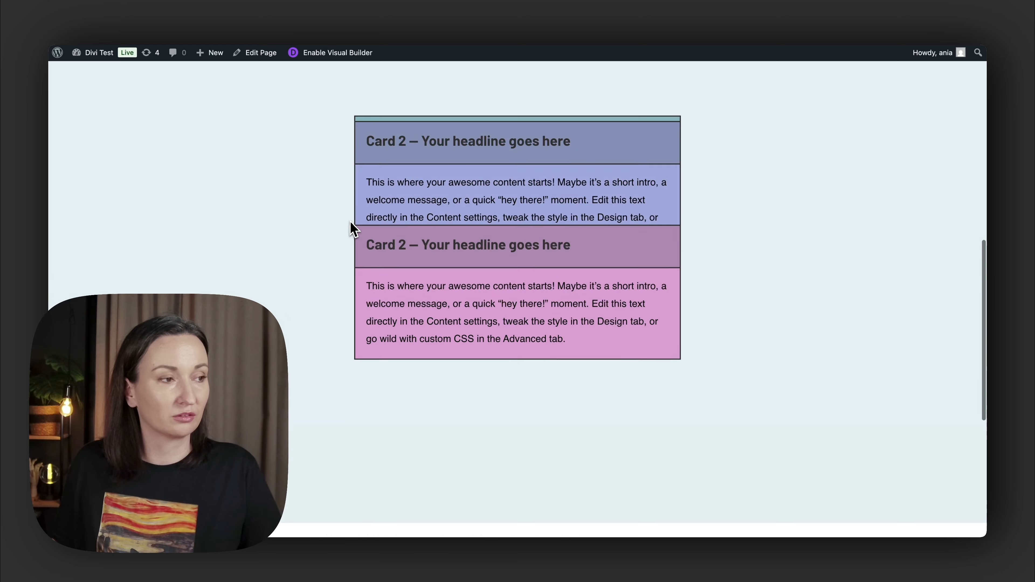
{"action": "scroll", "coordinate": [518, 285], "scroll_direction": "down", "scroll_amount": 10}
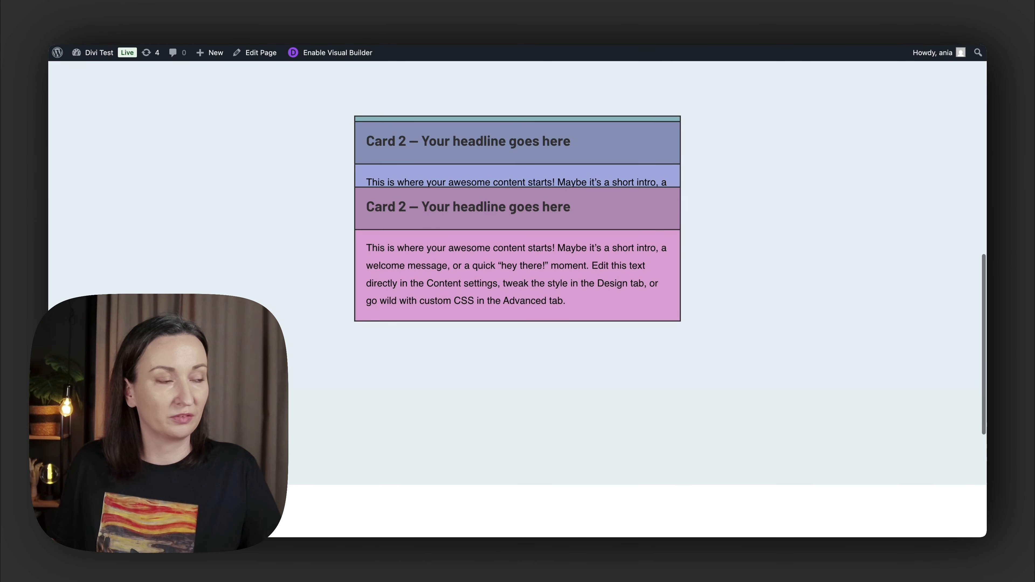
{"action": "scroll", "coordinate": [517, 286], "scroll_direction": "up", "scroll_amount": 3}
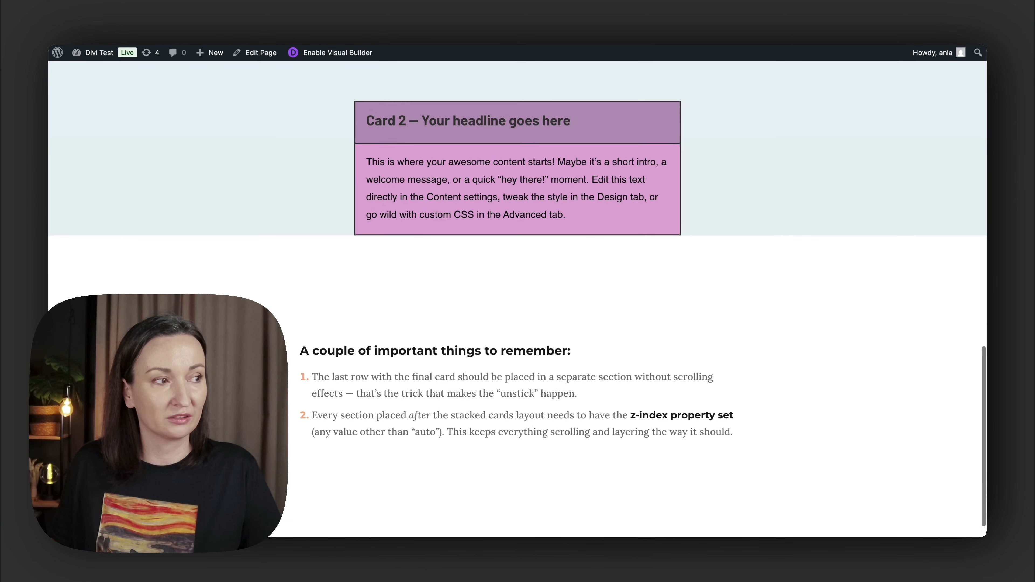
{"action": "scroll", "coordinate": [518, 285], "scroll_direction": "down", "scroll_amount": 5}
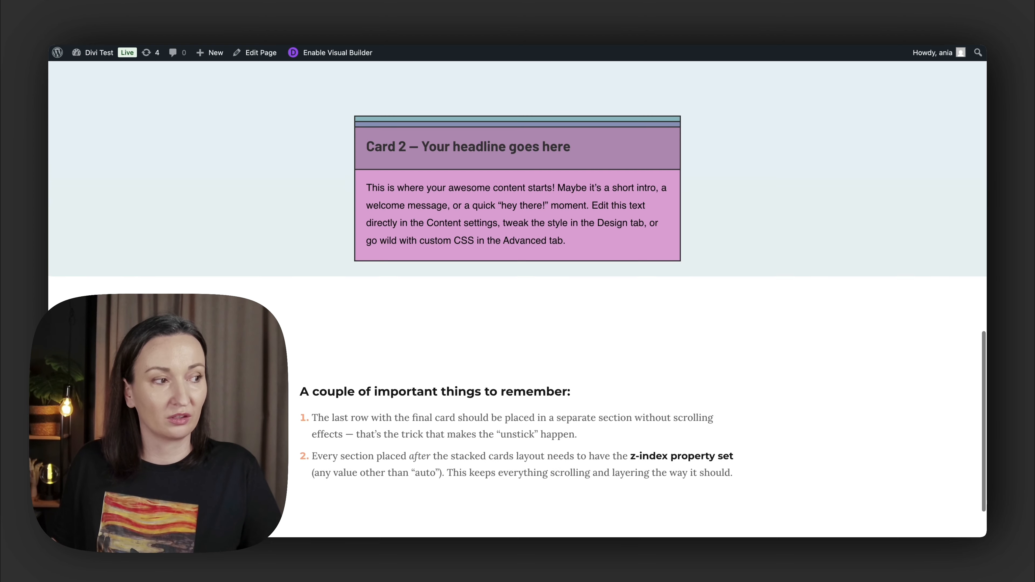
{"action": "scroll", "coordinate": [517, 286], "scroll_direction": "up", "scroll_amount": 10}
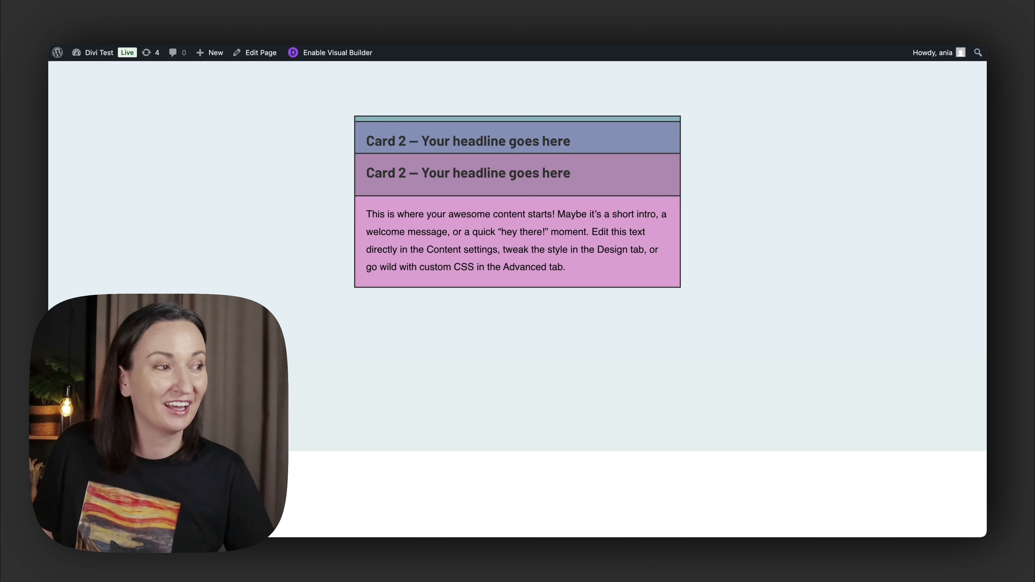
{"action": "scroll", "coordinate": [430, 227], "scroll_direction": "down", "scroll_amount": 5}
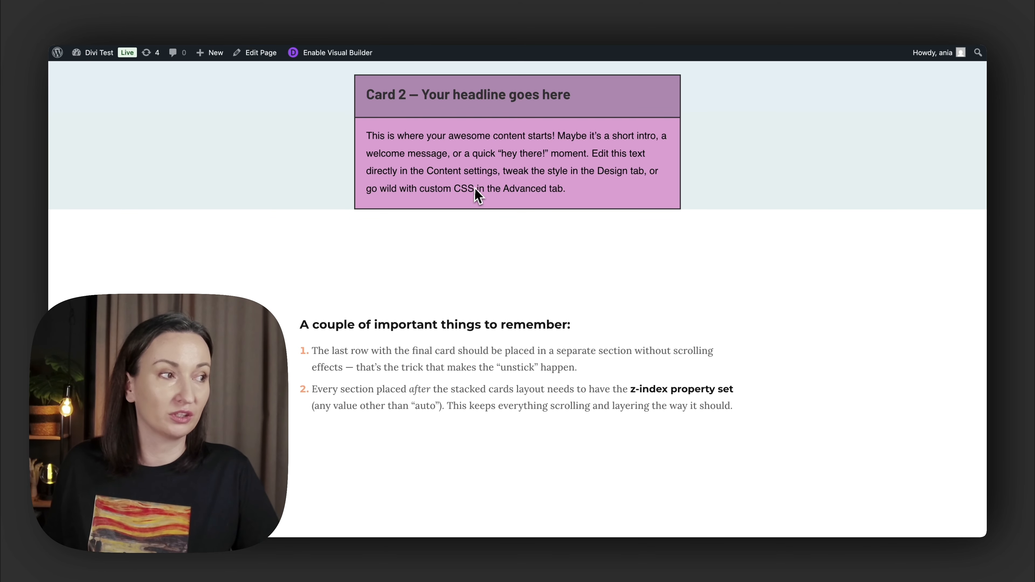
{"action": "scroll", "coordinate": [477, 192], "scroll_direction": "up", "scroll_amount": 2}
{"action": "scroll", "coordinate": [479, 190], "scroll_direction": "down", "scroll_amount": 2}
{"action": "scroll", "coordinate": [479, 188], "scroll_direction": "up", "scroll_amount": 2}
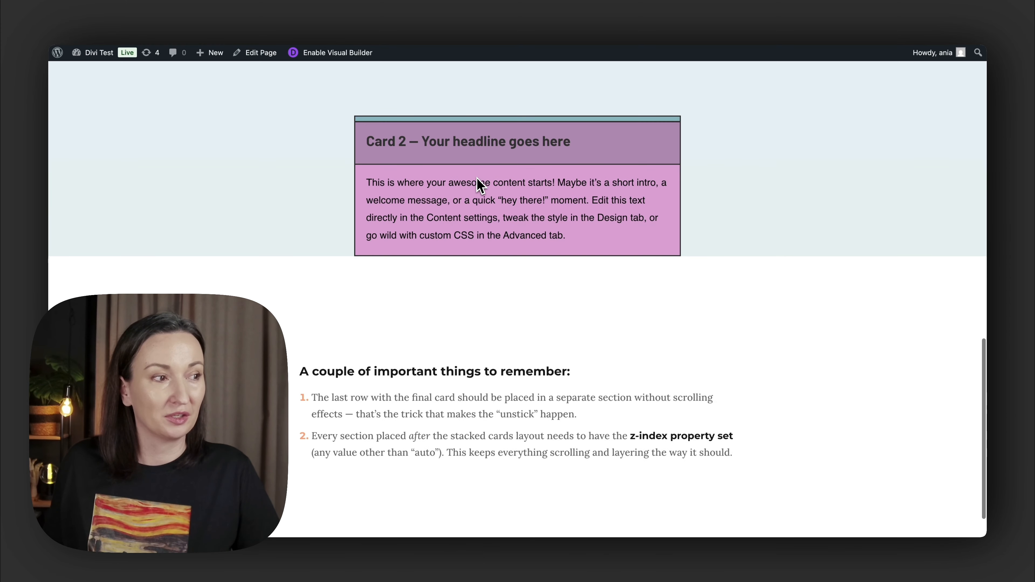
{"action": "scroll", "coordinate": [479, 186], "scroll_direction": "down", "scroll_amount": 2}
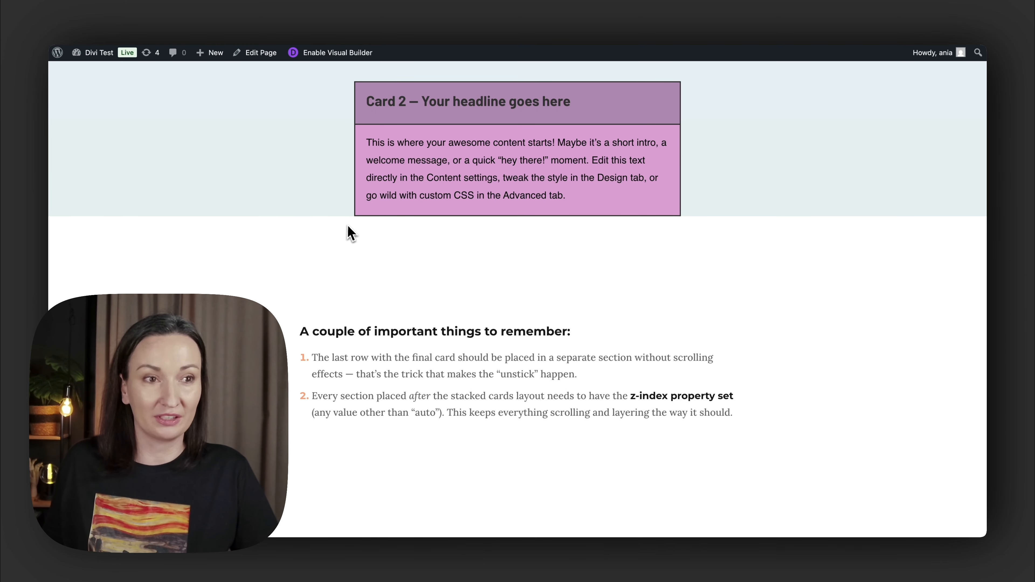
{"action": "scroll", "coordinate": [355, 237], "scroll_direction": "up", "scroll_amount": 5}
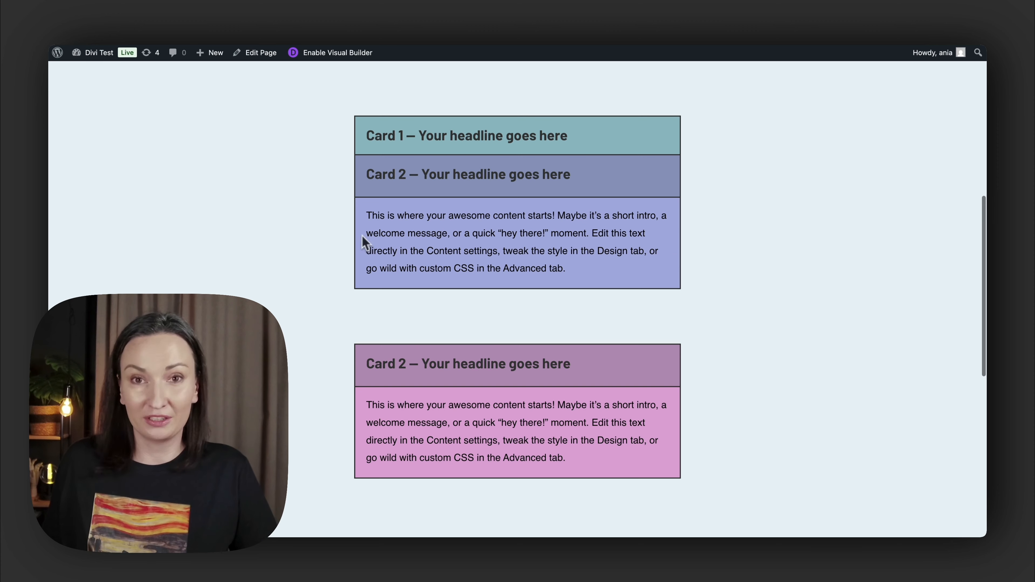
{"action": "scroll", "coordinate": [401, 224], "scroll_direction": "down", "scroll_amount": 6}
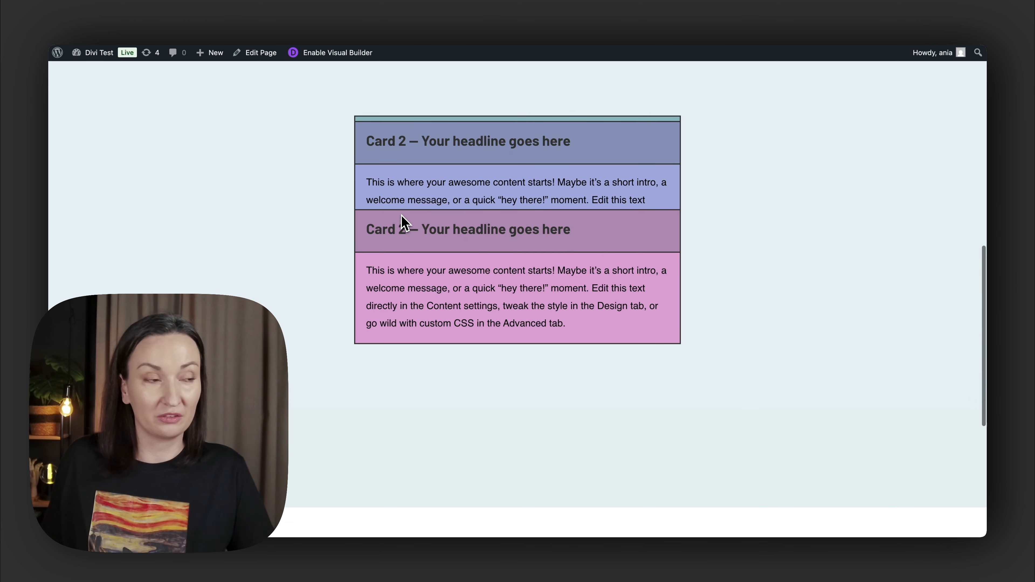
{"action": "scroll", "coordinate": [404, 223], "scroll_direction": "up", "scroll_amount": 8}
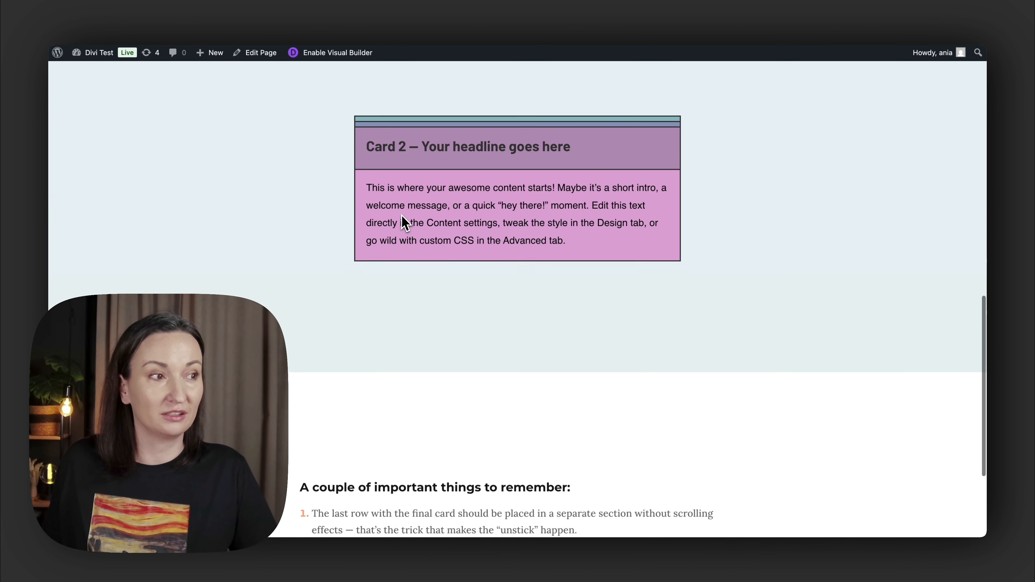
{"action": "scroll", "coordinate": [404, 224], "scroll_direction": "down", "scroll_amount": 6}
{"action": "scroll", "coordinate": [403, 224], "scroll_direction": "up", "scroll_amount": 5}
{"action": "scroll", "coordinate": [403, 224], "scroll_direction": "up", "scroll_amount": 3}
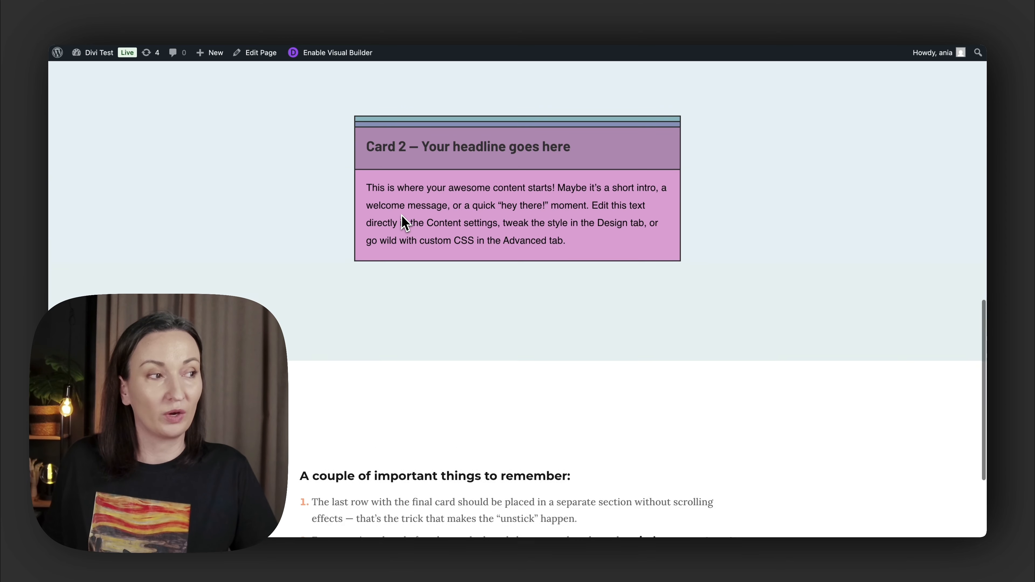
{"action": "scroll", "coordinate": [404, 224], "scroll_direction": "down", "scroll_amount": 5}
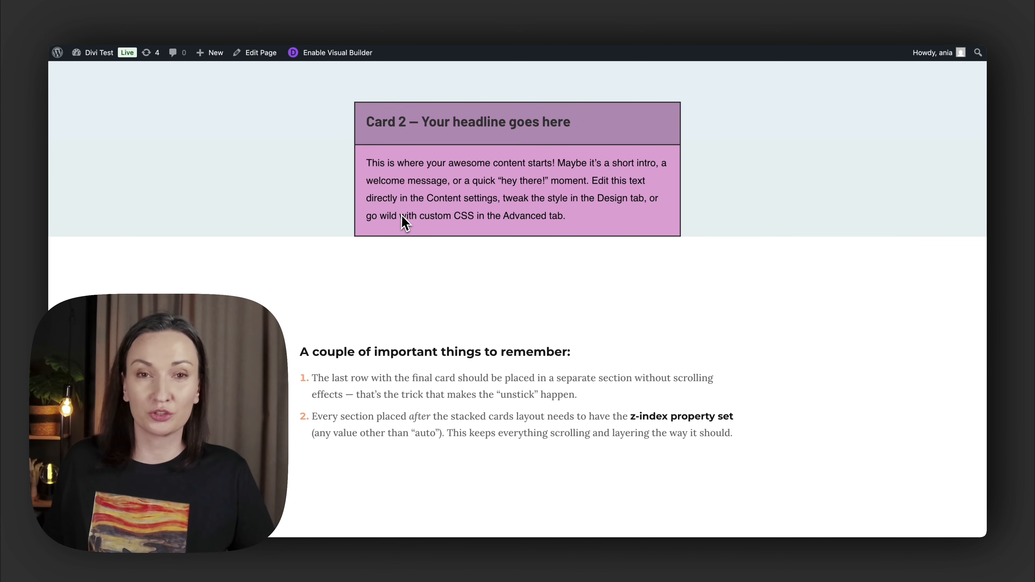
{"action": "scroll", "coordinate": [404, 223], "scroll_direction": "up", "scroll_amount": 4}
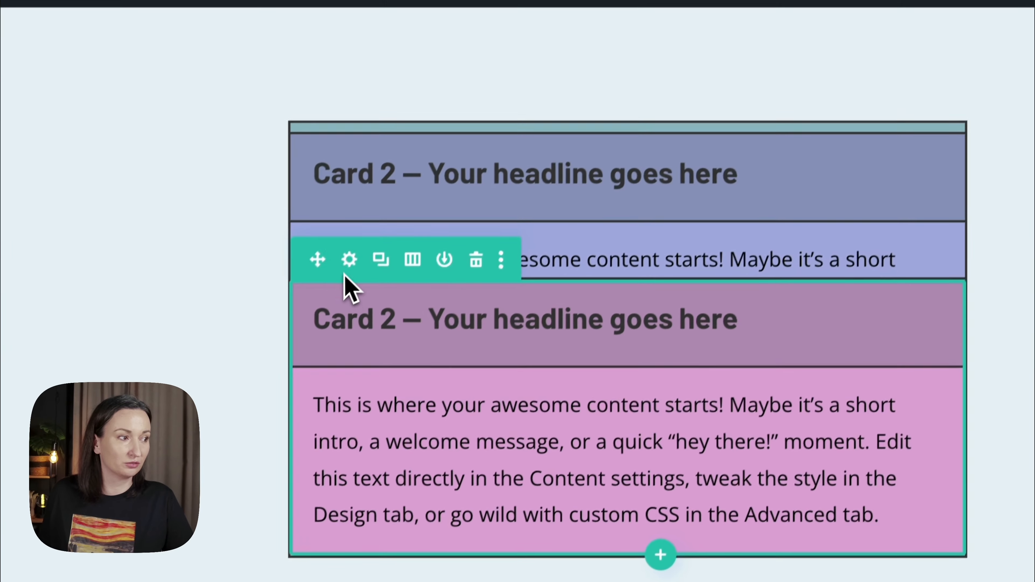
- Reset the pink row's Bottom Sticky Limit to None in its scroll effects and save the row settings
{"action": "left_click", "coordinate": [413, 147]}
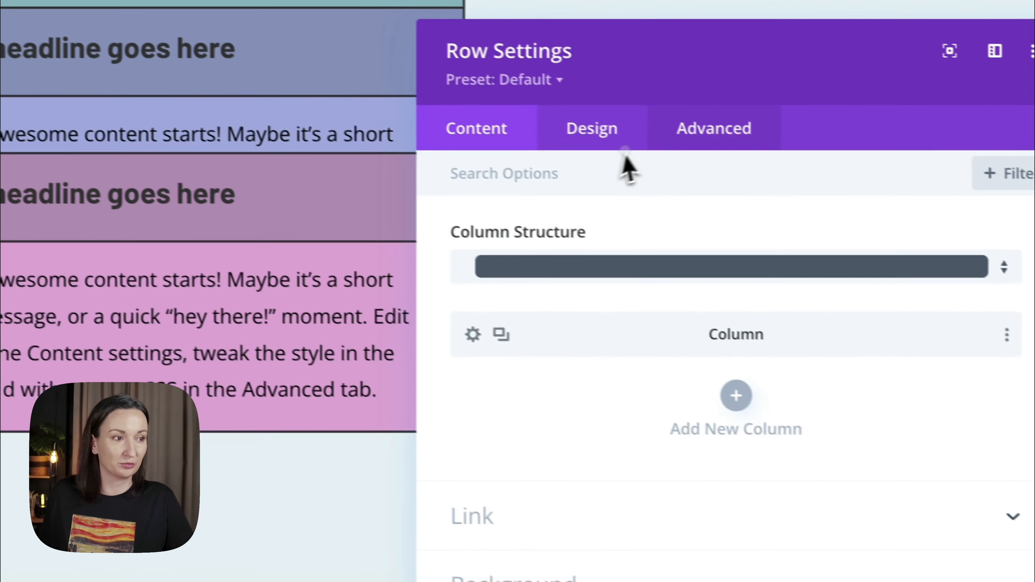
{"action": "left_click", "coordinate": [709, 128]}
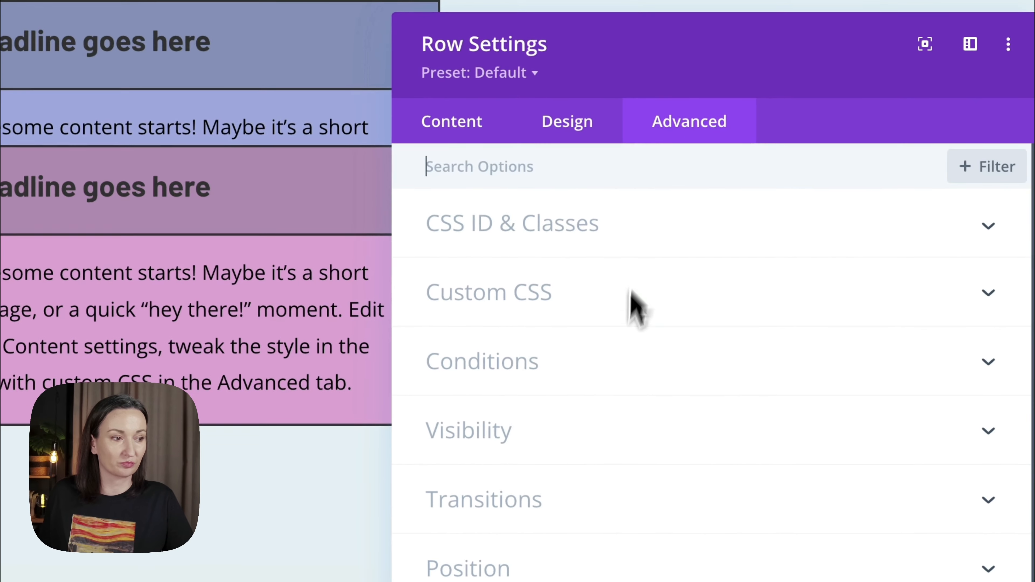
{"action": "scroll", "coordinate": [636, 388], "scroll_direction": "down", "scroll_amount": 2}
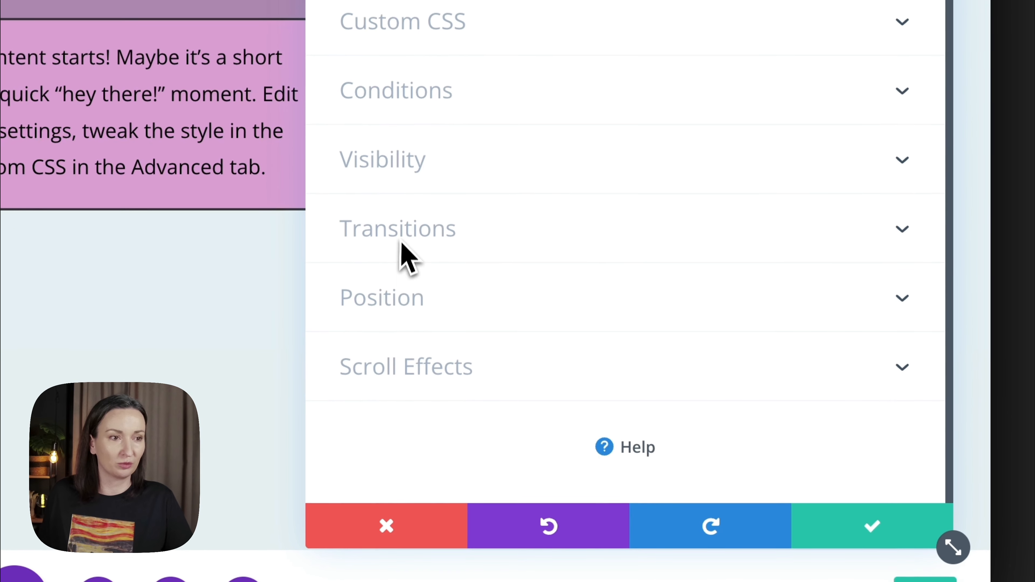
{"action": "left_click", "coordinate": [416, 367]}
{"action": "scroll", "coordinate": [419, 389], "scroll_direction": "down", "scroll_amount": 5}
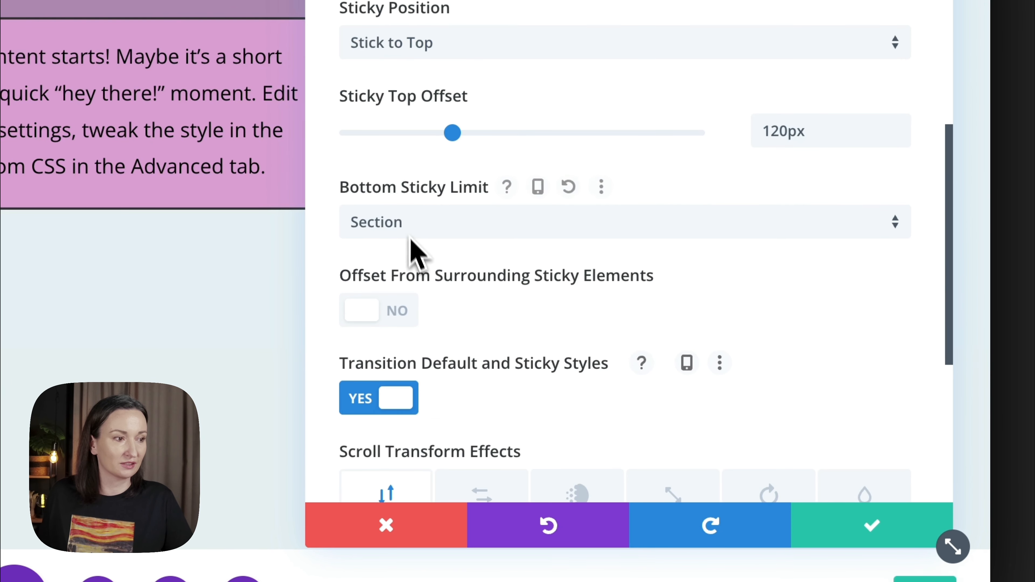
{"action": "left_click", "coordinate": [394, 228]}
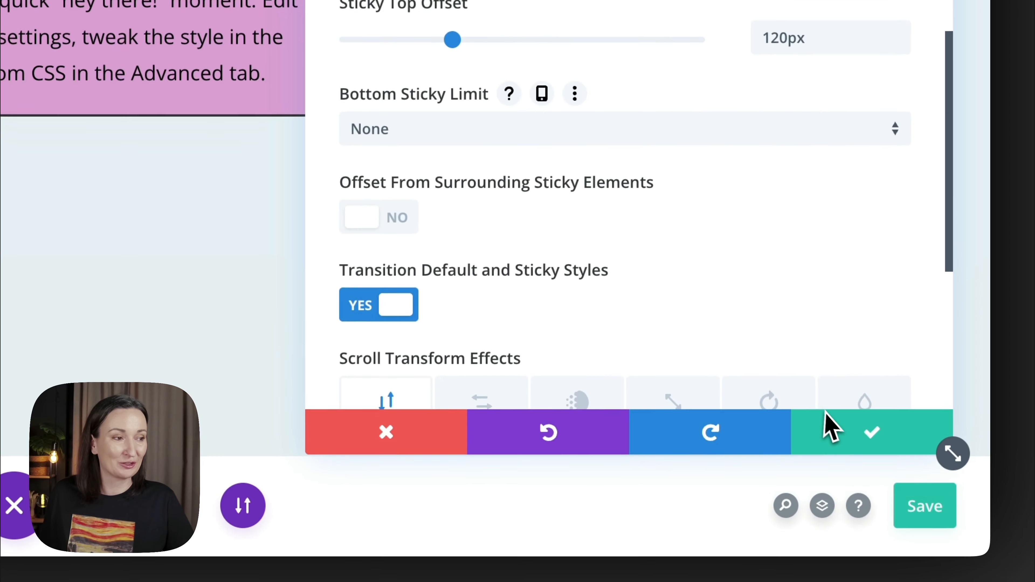
{"action": "left_click", "coordinate": [828, 520]}
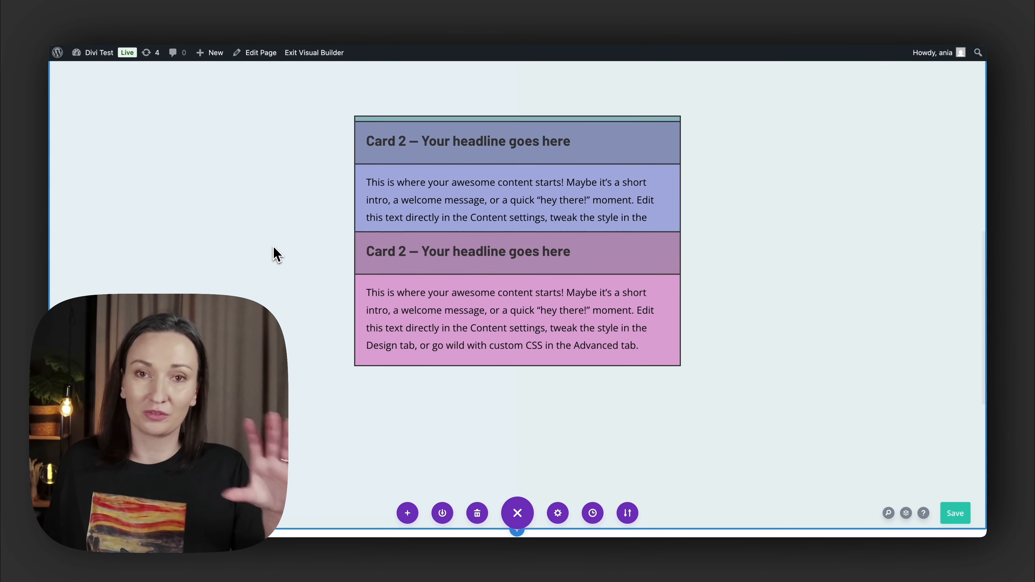
{"action": "scroll", "coordinate": [517, 286], "scroll_direction": "up", "scroll_amount": 10}
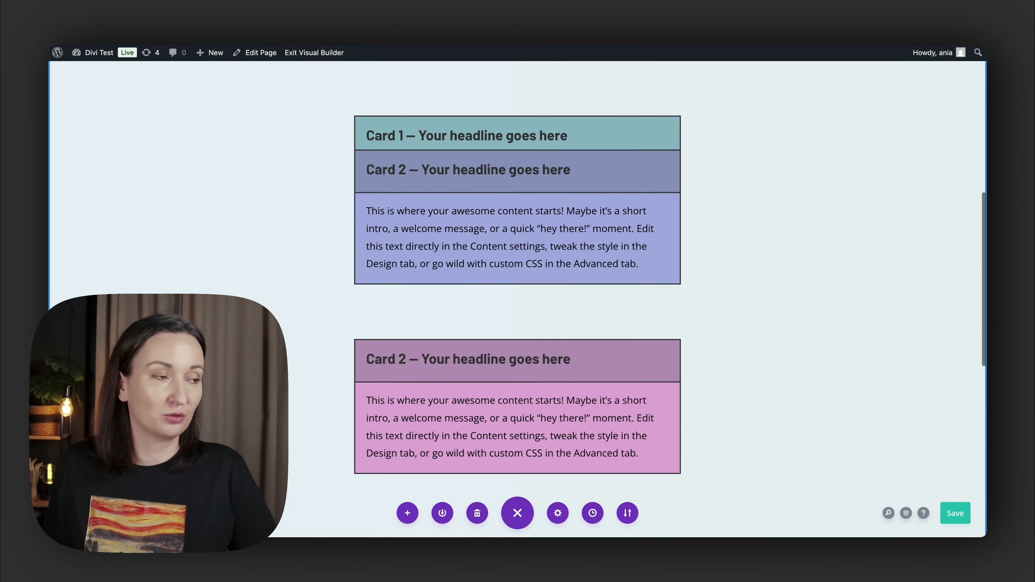
{"action": "scroll", "coordinate": [274, 253], "scroll_direction": "up", "scroll_amount": 3}
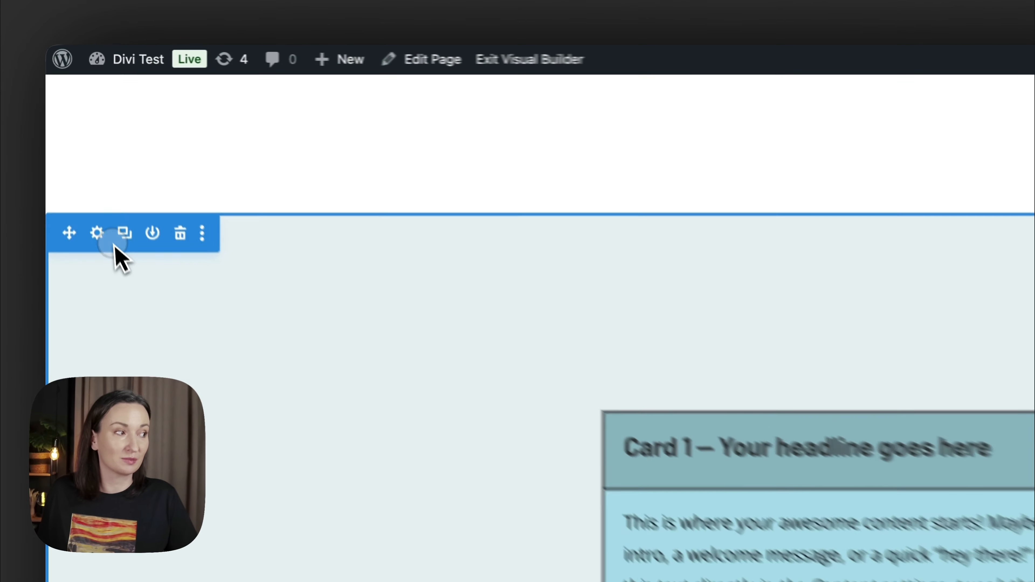
- Set the bottom padding of the section holding the cards to 0px and save the section settings
{"action": "left_click", "coordinate": [76, 148]}
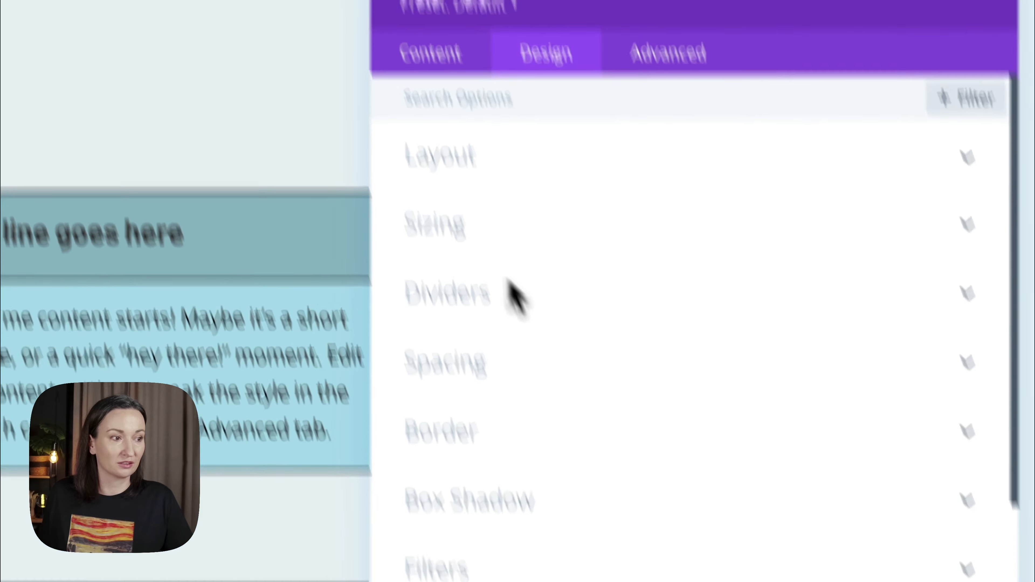
{"action": "left_click", "coordinate": [521, 467]}
{"action": "scroll", "coordinate": [520, 474], "scroll_direction": "down", "scroll_amount": 5}
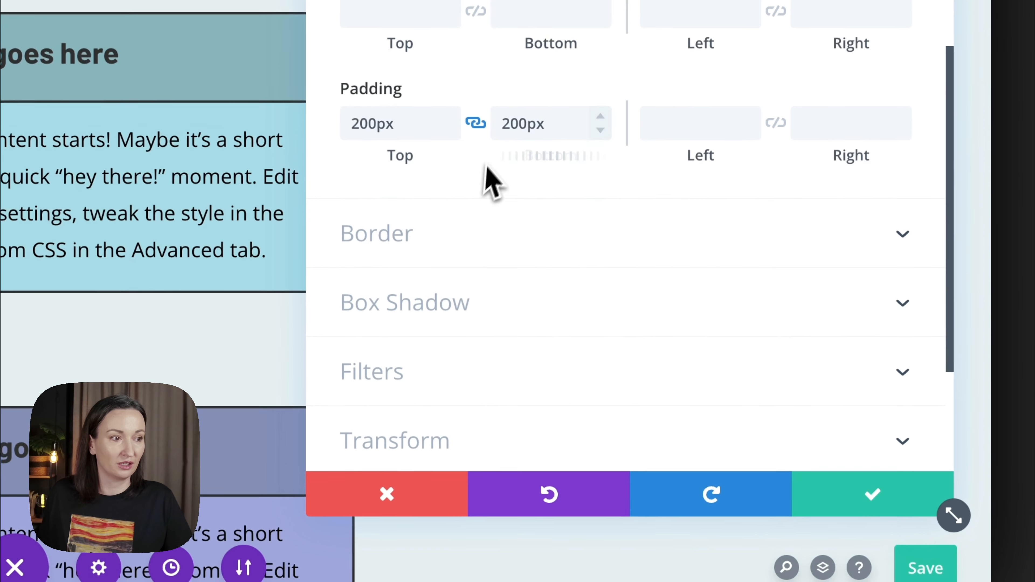
{"action": "left_click", "coordinate": [476, 122]}
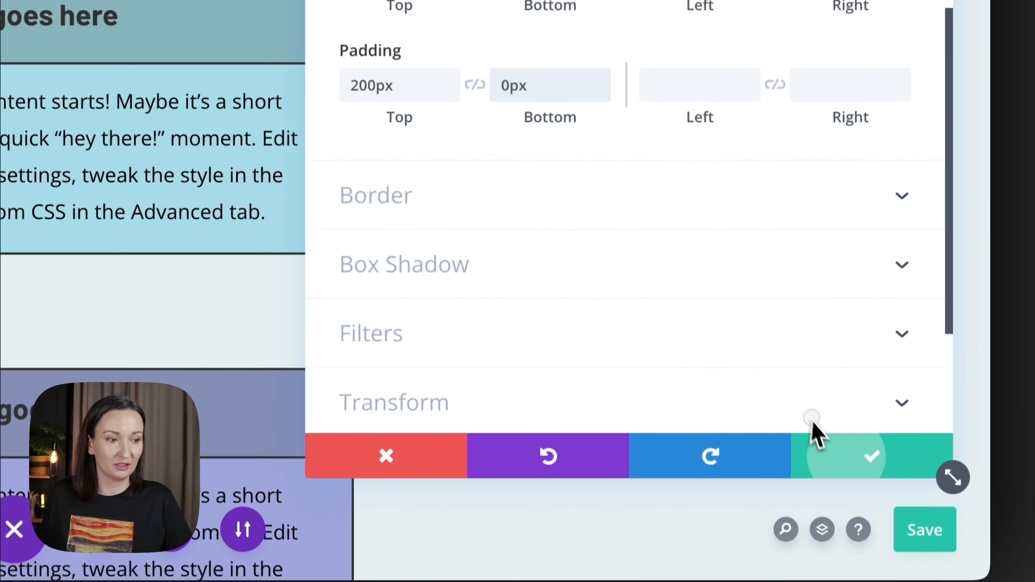
{"action": "left_click", "coordinate": [815, 485]}
- Insert a new regular section directly below the cards section, leaving it without any rows
{"action": "scroll", "coordinate": [653, 265], "scroll_direction": "down", "scroll_amount": 10}
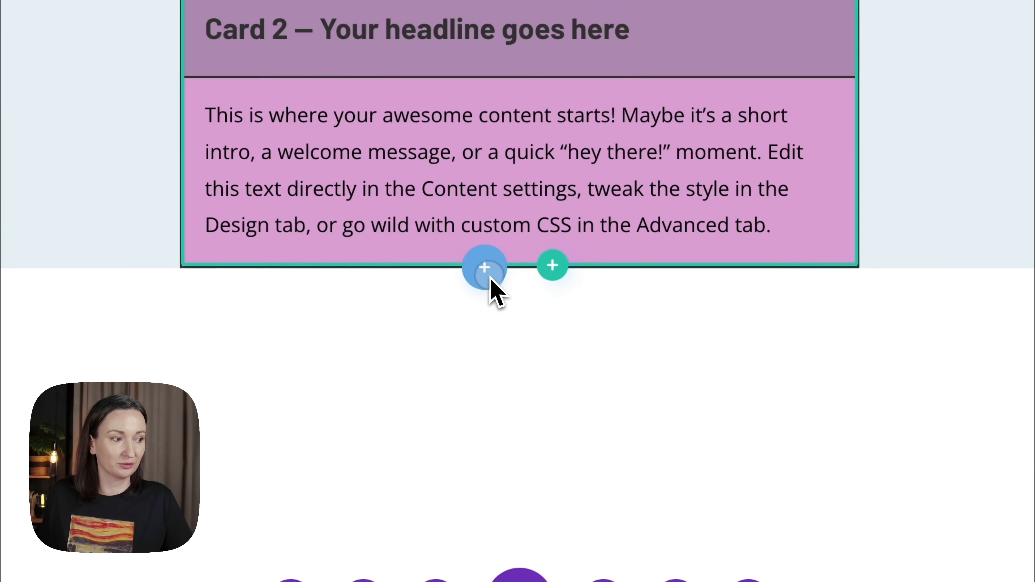
{"action": "left_click", "coordinate": [492, 279]}
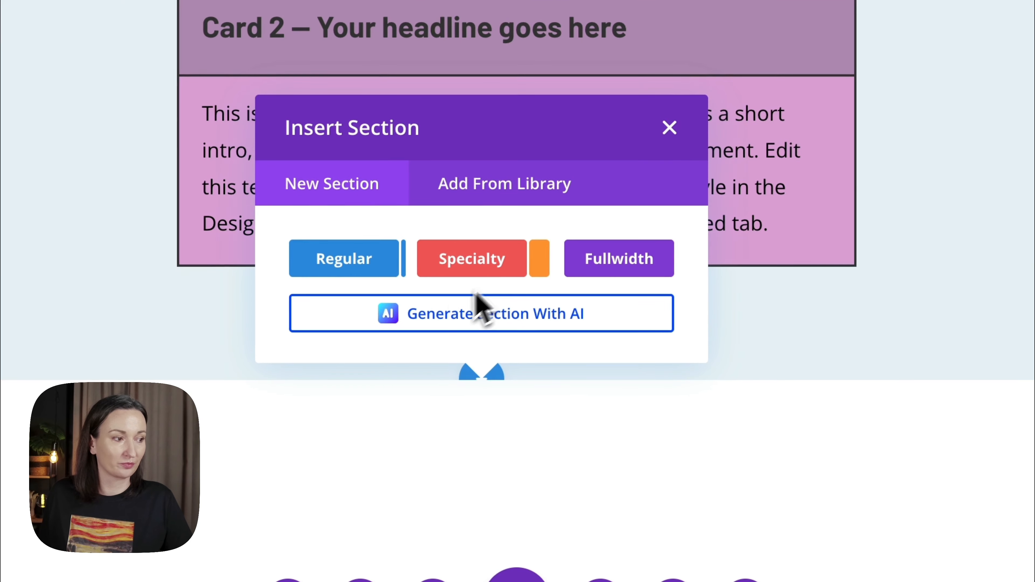
{"action": "left_click", "coordinate": [330, 253]}
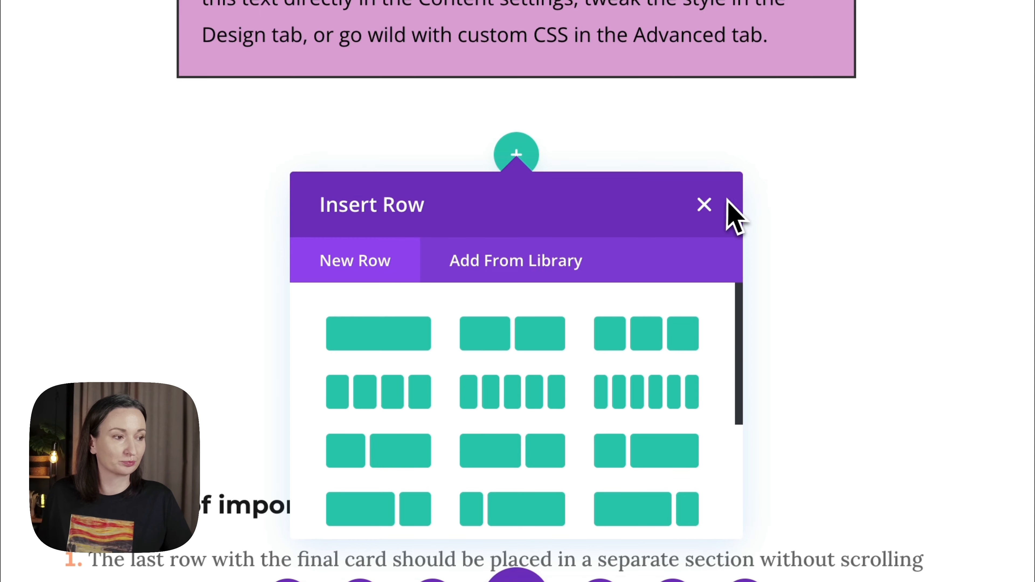
{"action": "left_click", "coordinate": [704, 206]}
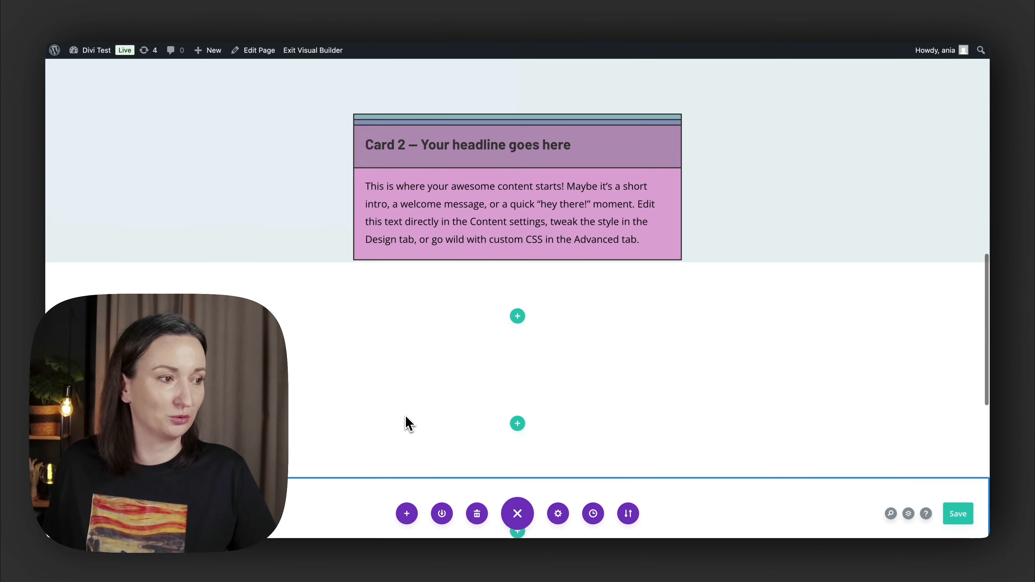
{"action": "scroll", "coordinate": [406, 416], "scroll_direction": "down", "scroll_amount": 2}
{"action": "scroll", "coordinate": [406, 416], "scroll_direction": "up", "scroll_amount": 4}
{"action": "scroll", "coordinate": [406, 416], "scroll_direction": "down", "scroll_amount": 1}
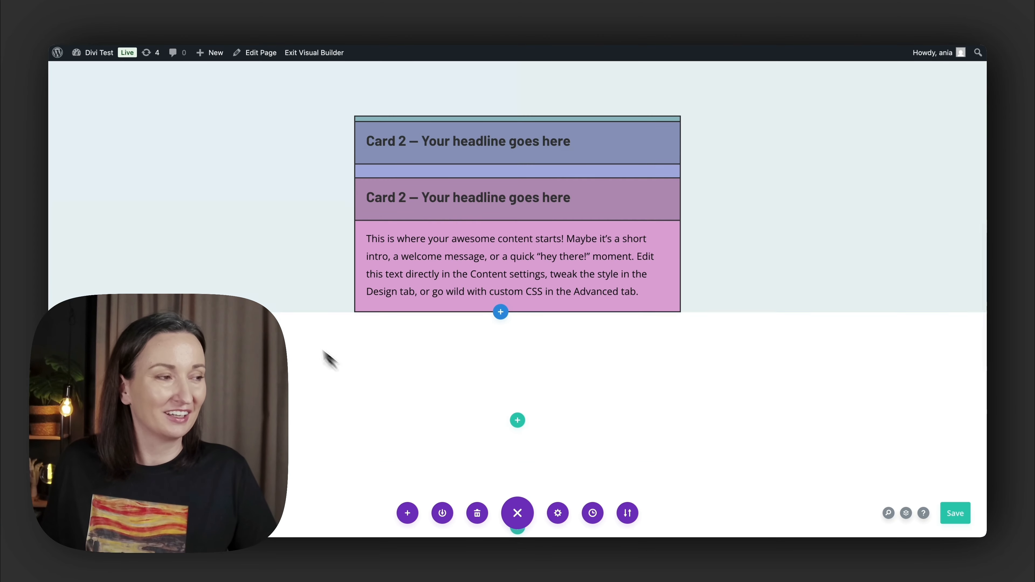
- Copy the background color code #e6eef2 from the cards section's settings
{"action": "scroll", "coordinate": [213, 259], "scroll_direction": "up", "scroll_amount": 6}
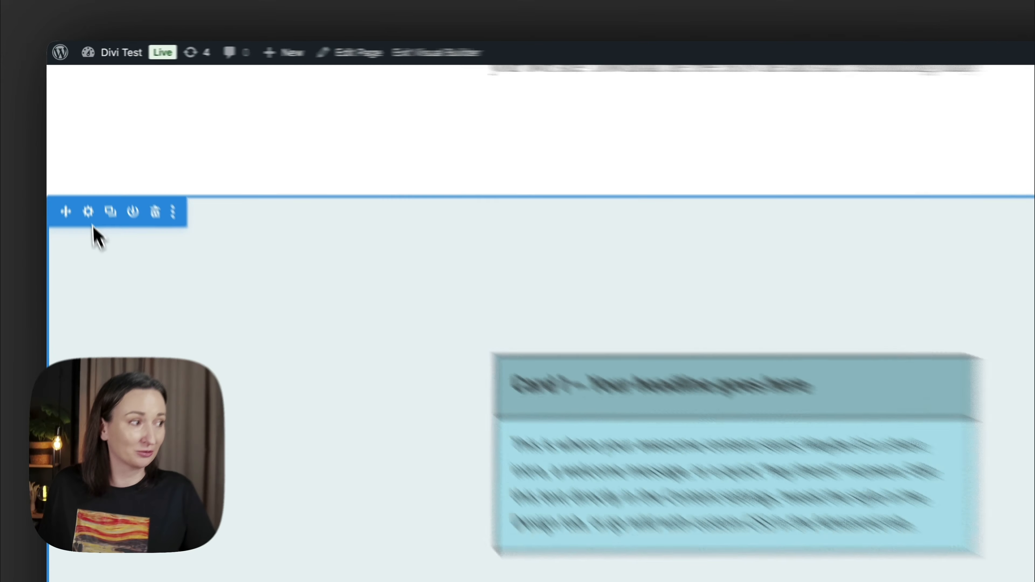
{"action": "left_click", "coordinate": [77, 161]}
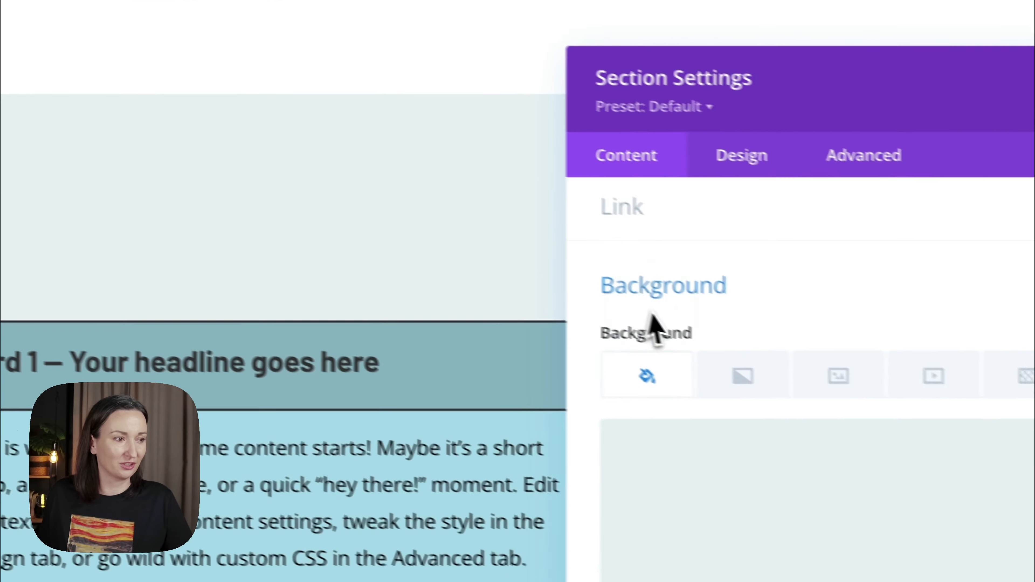
{"action": "left_click", "coordinate": [693, 424]}
{"action": "double_click", "coordinate": [628, 368]}
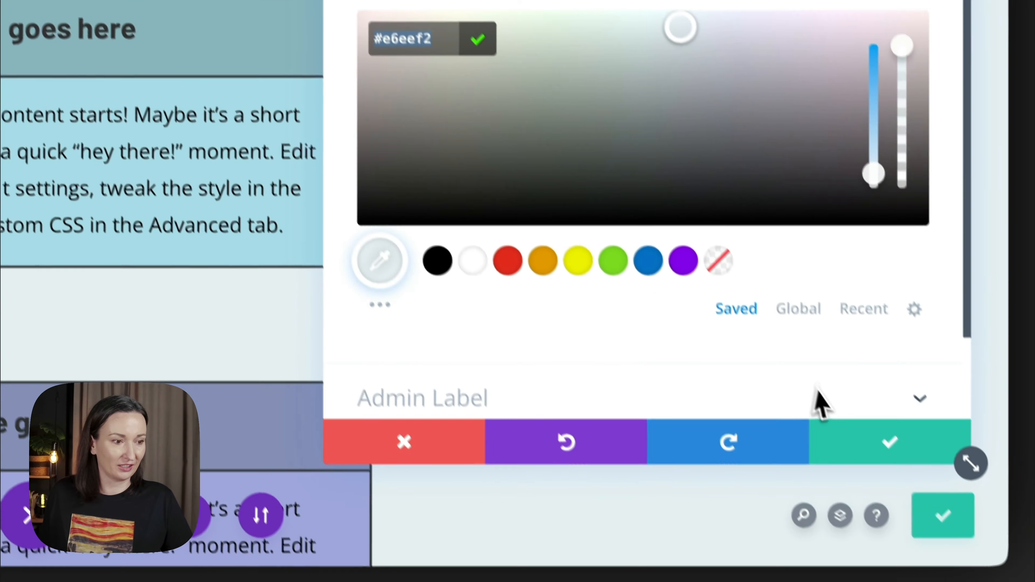
{"action": "left_click", "coordinate": [848, 437]}
{"action": "scroll", "coordinate": [642, 282], "scroll_direction": "down", "scroll_amount": 10}
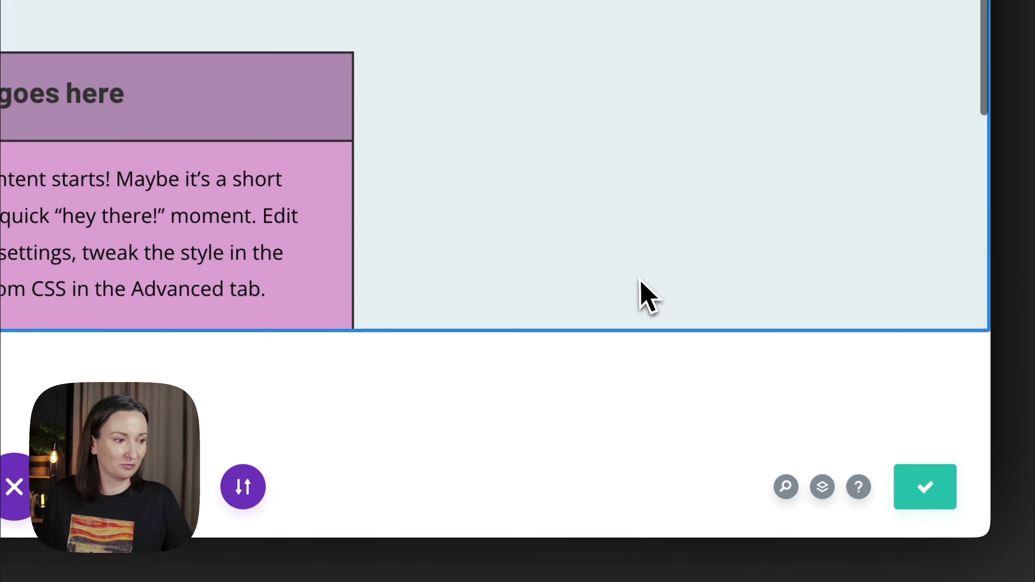
- Set the new empty section's background color to #e6eef2 and save its settings
{"action": "scroll", "coordinate": [641, 292], "scroll_direction": "down", "scroll_amount": 3}
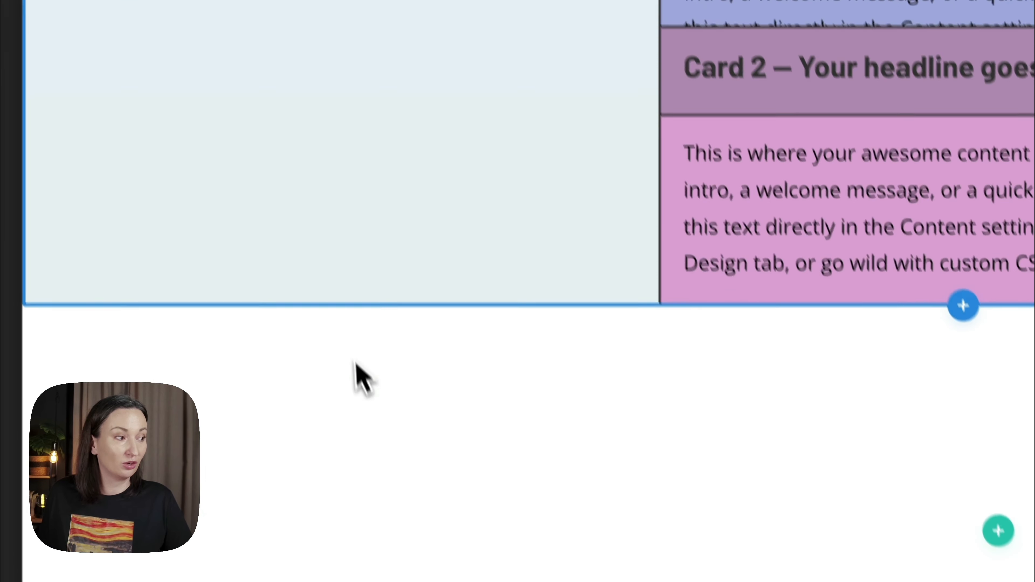
{"action": "scroll", "coordinate": [228, 400], "scroll_direction": "down", "scroll_amount": 4}
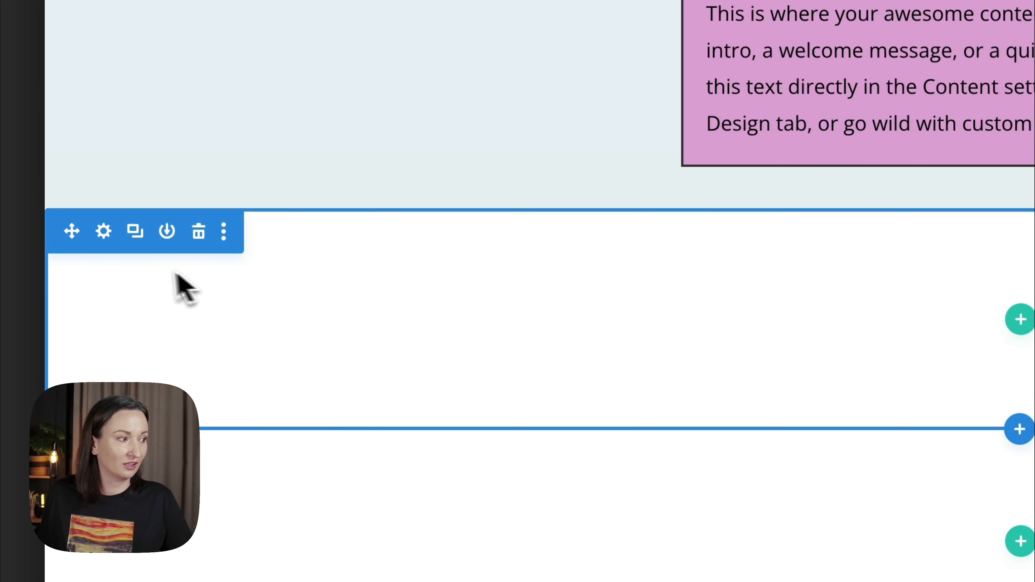
{"action": "left_click", "coordinate": [103, 231]}
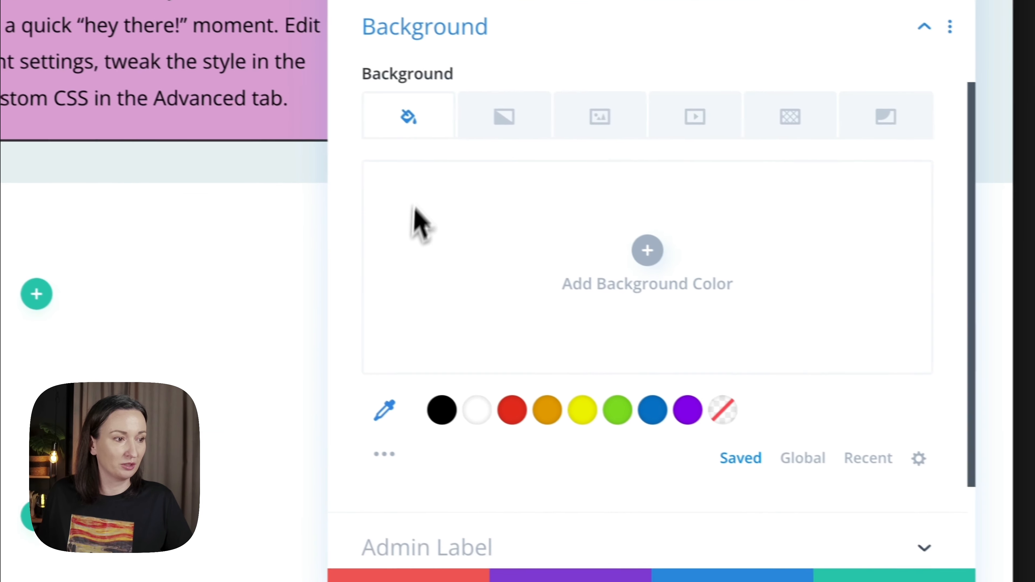
{"action": "left_click", "coordinate": [423, 242]}
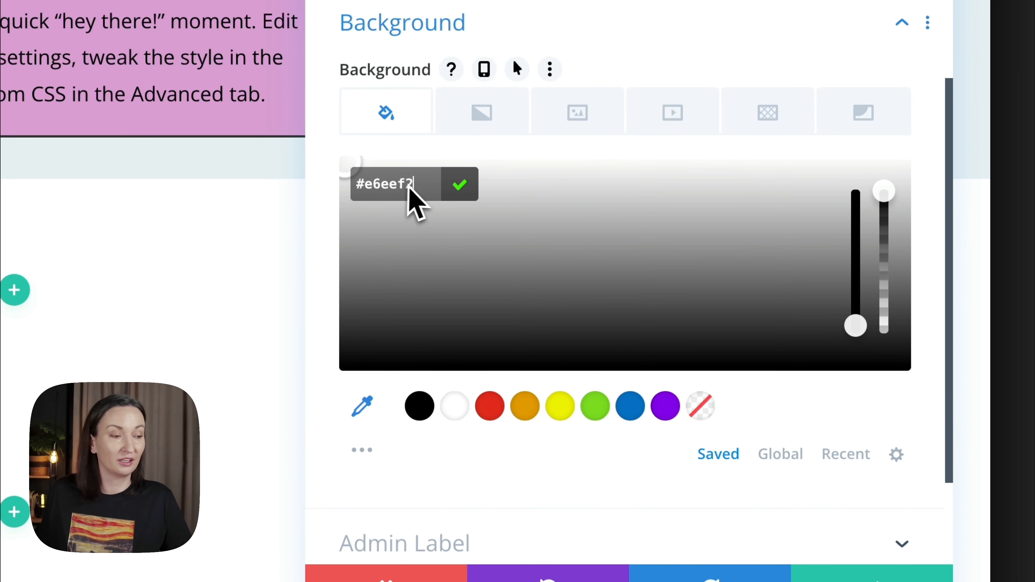
{"action": "left_click", "coordinate": [460, 185]}
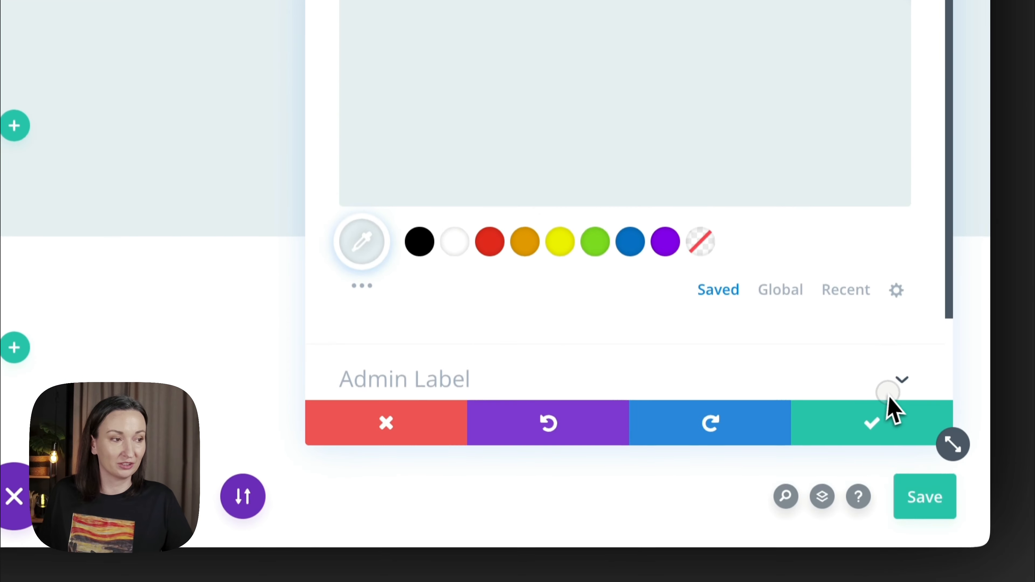
{"action": "left_click", "coordinate": [889, 393]}
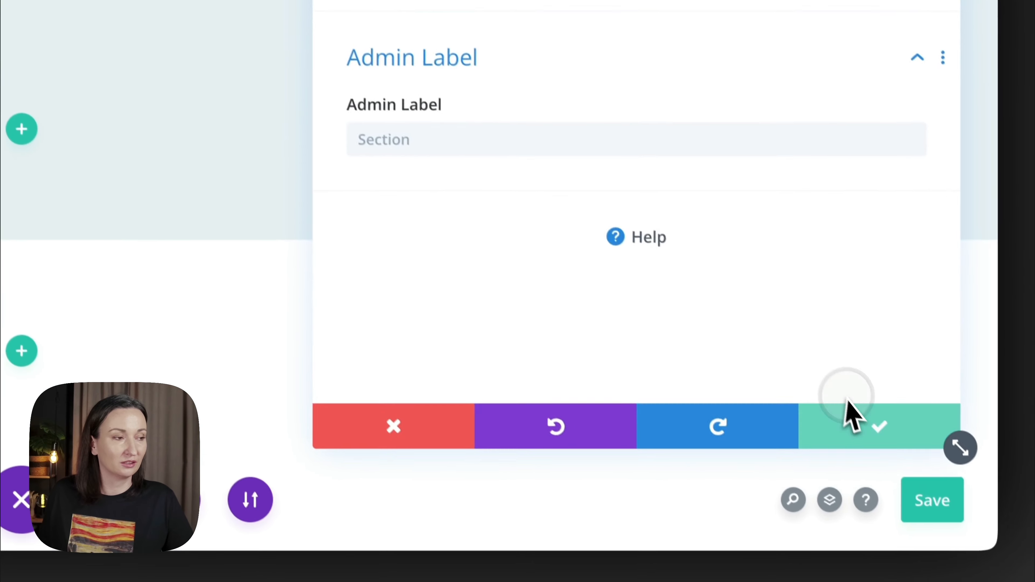
{"action": "left_click", "coordinate": [848, 416]}
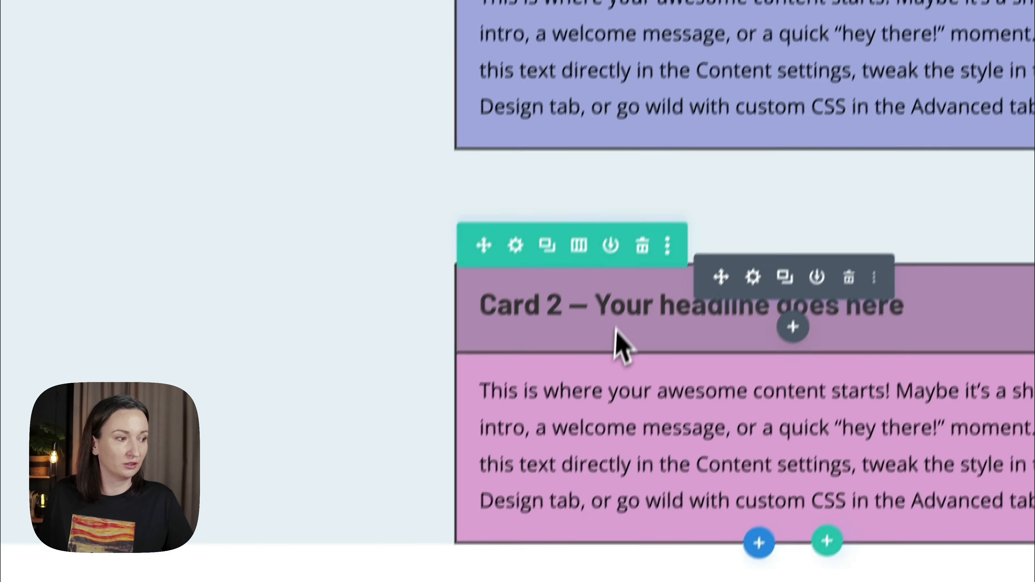
- Change the pink card's headline number to 3 and paste a copy of its row into the new section
{"action": "double_click", "coordinate": [555, 308]}
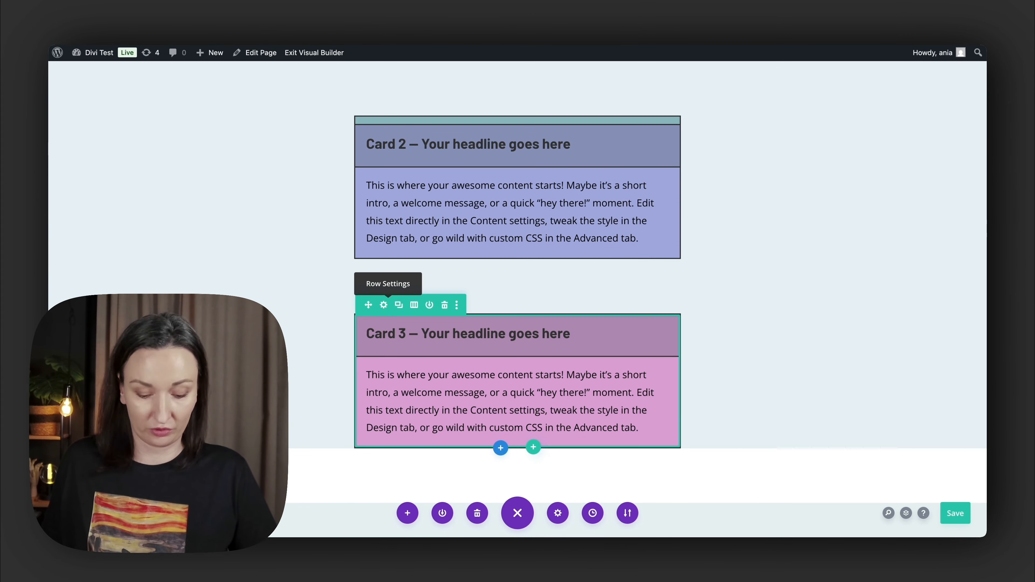
{"action": "left_click_drag", "start_coordinate": [390, 312], "coordinate": [442, 327]}
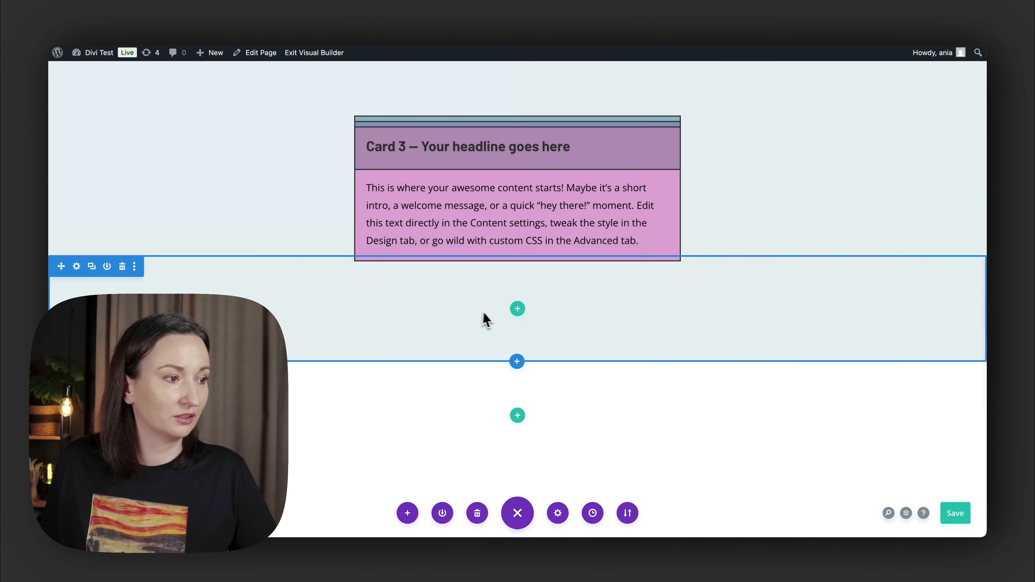
{"action": "key", "text": "super+v"}
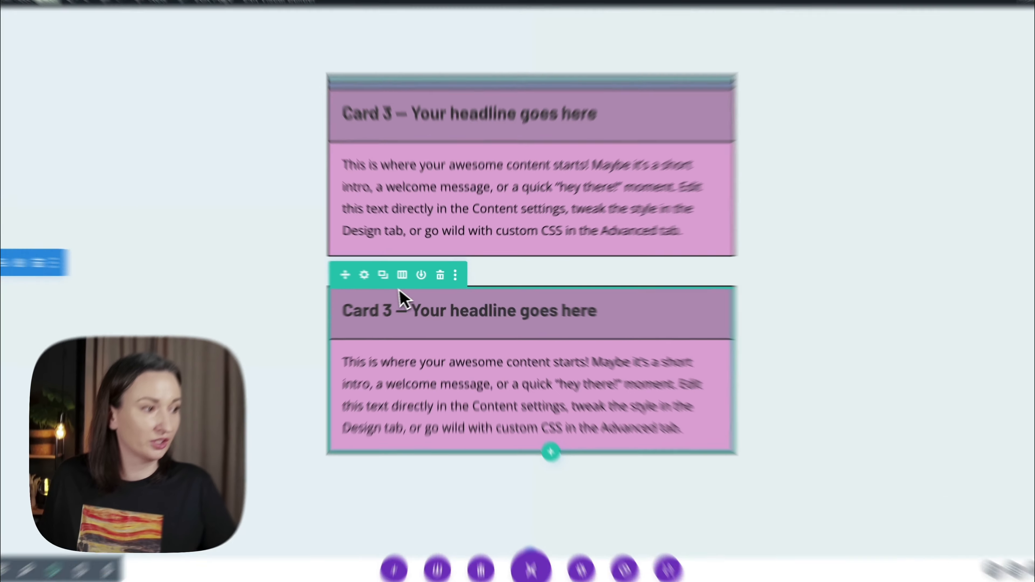
- Change the copied row's background color to light green, #d2f9b6
{"action": "left_click", "coordinate": [414, 276]}
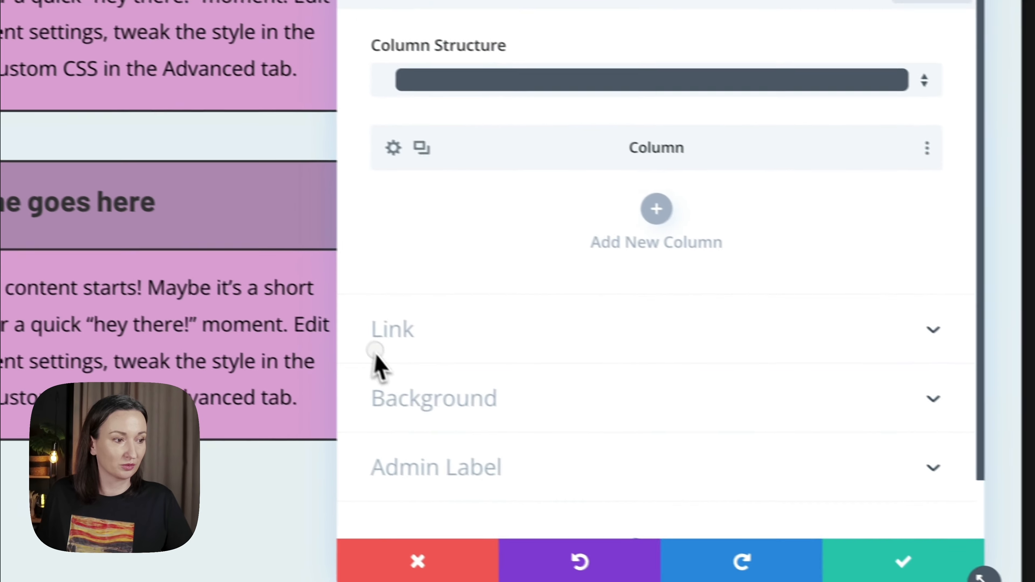
{"action": "left_click", "coordinate": [424, 396]}
{"action": "scroll", "coordinate": [469, 386], "scroll_direction": "down", "scroll_amount": 5}
{"action": "left_click", "coordinate": [708, 370]}
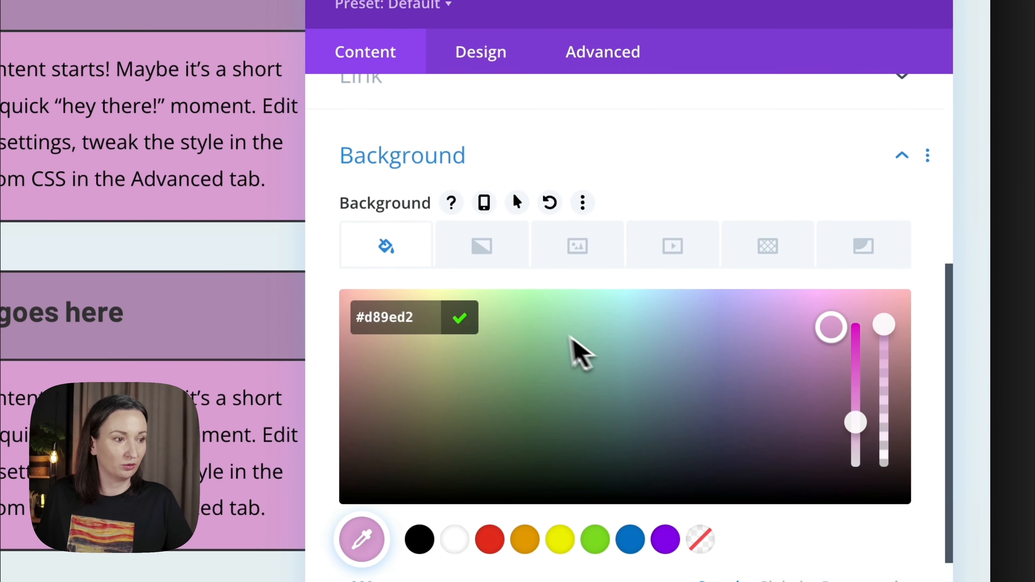
{"action": "left_click_drag", "start_coordinate": [550, 330], "coordinate": [493, 304]}
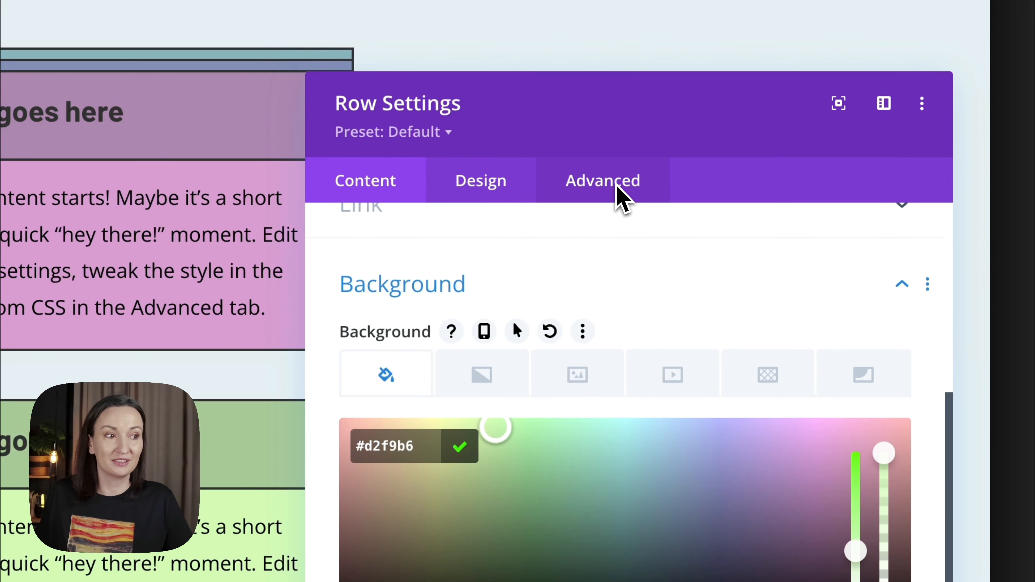
- Turn off the green row's Sticky Position in its scroll effects and save the row settings
{"action": "left_click", "coordinate": [618, 187]}
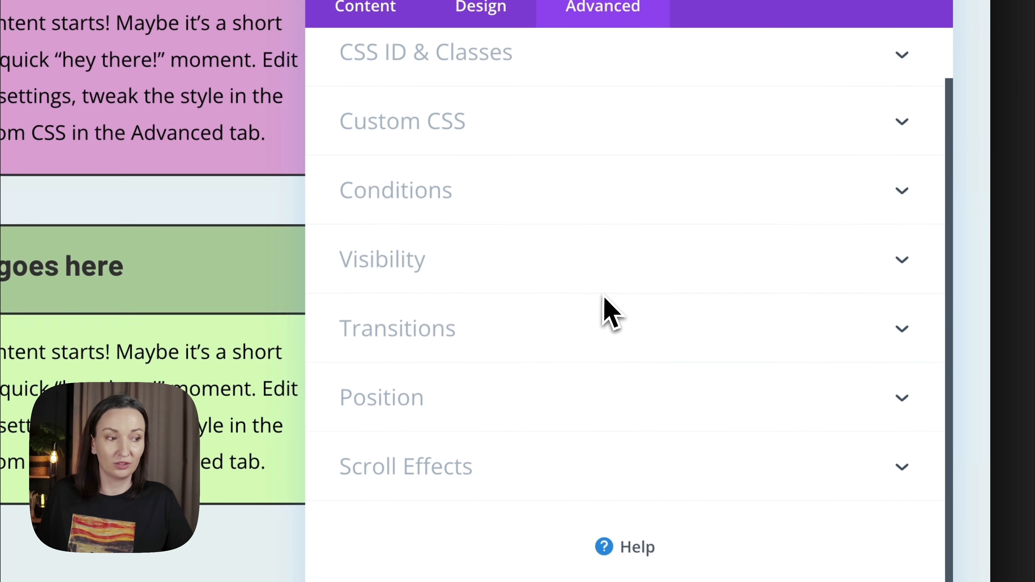
{"action": "left_click", "coordinate": [489, 461]}
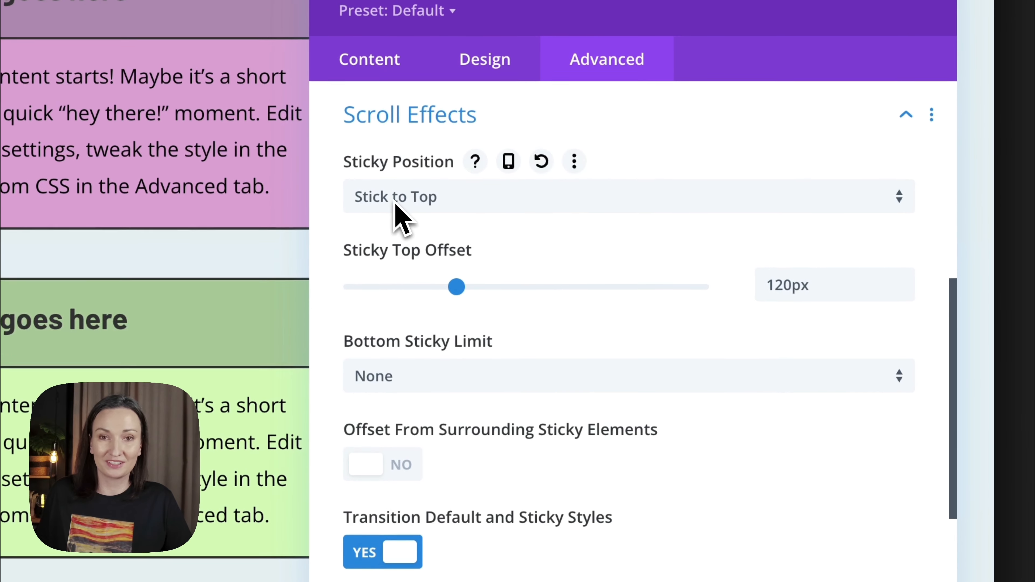
{"action": "left_click", "coordinate": [468, 210]}
{"action": "left_click", "coordinate": [424, 217]}
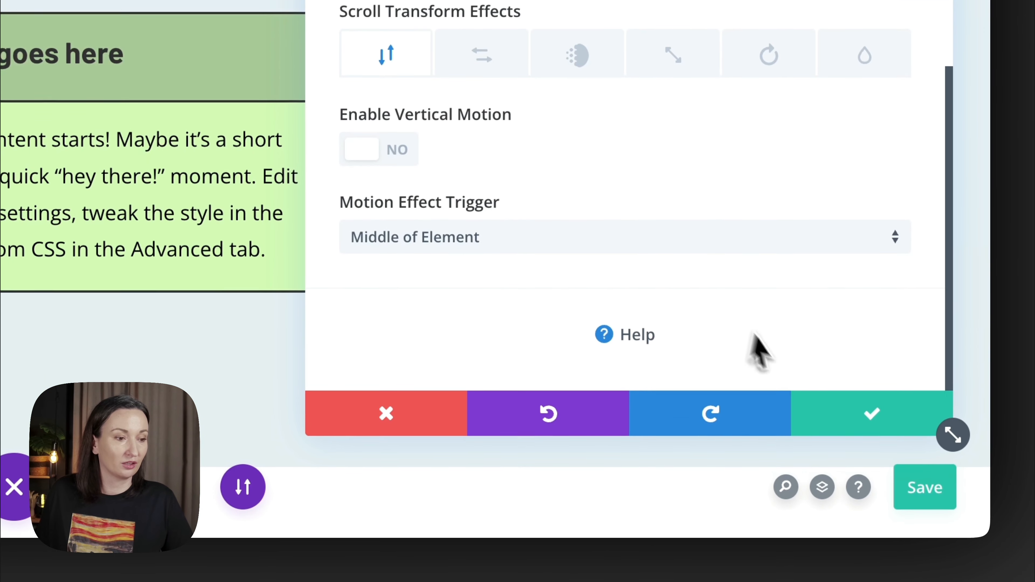
{"action": "left_click", "coordinate": [839, 465]}
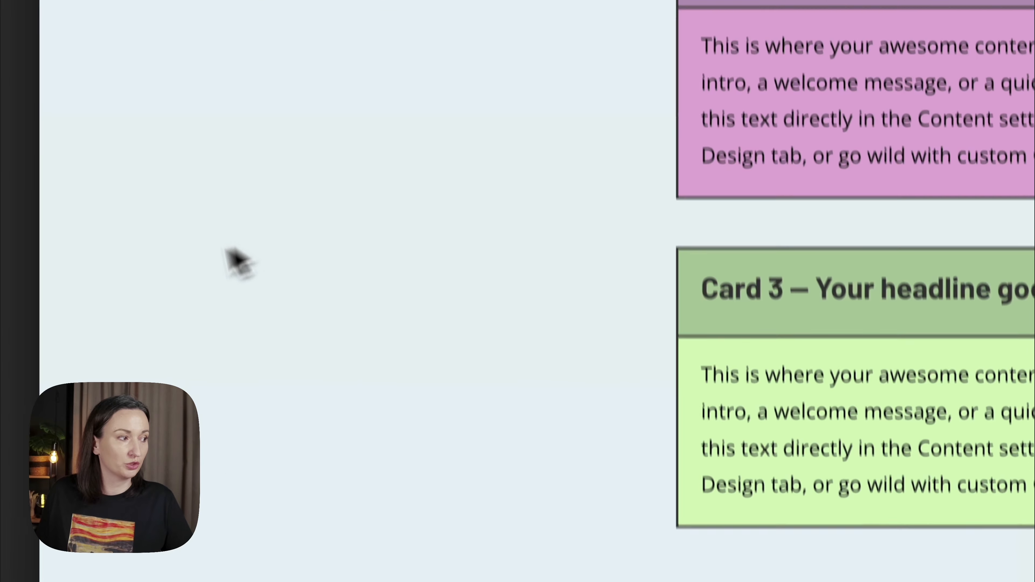
- Set the top padding of the section holding the green card to 0px, save, and check how the cards scroll
{"action": "mouse_move", "coordinate": [90, 285]}
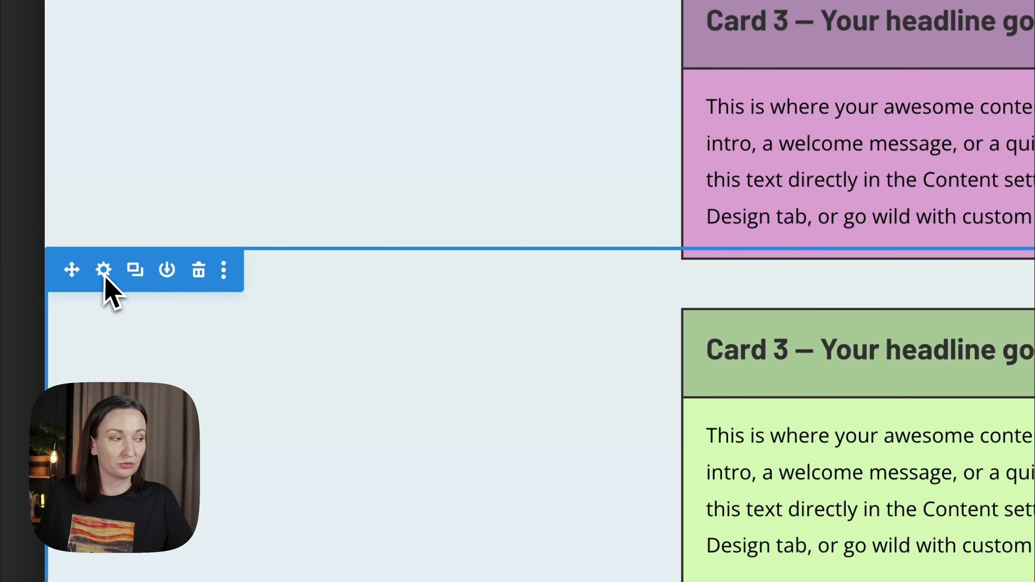
{"action": "left_click", "coordinate": [104, 269]}
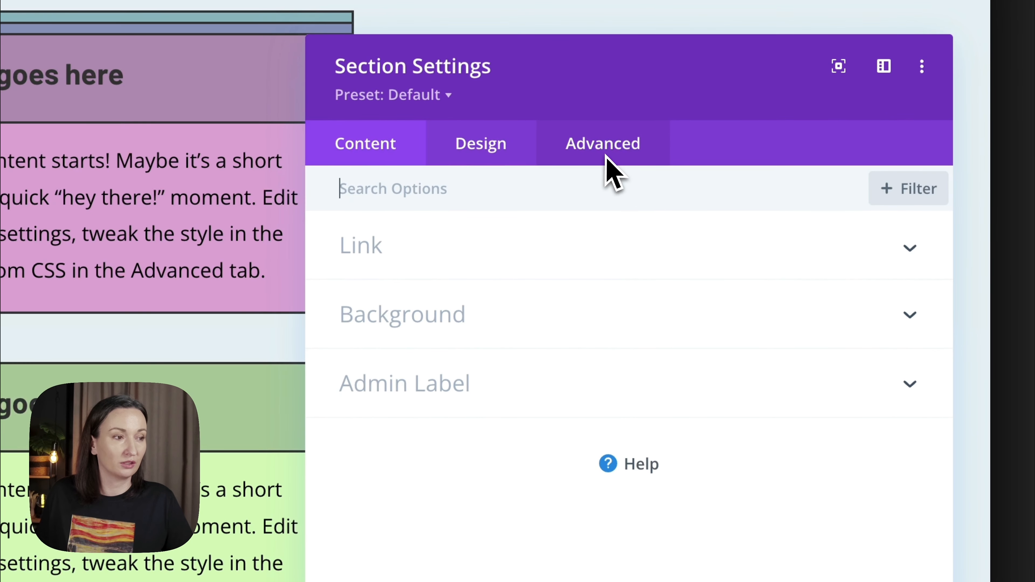
{"action": "left_click", "coordinate": [454, 148]}
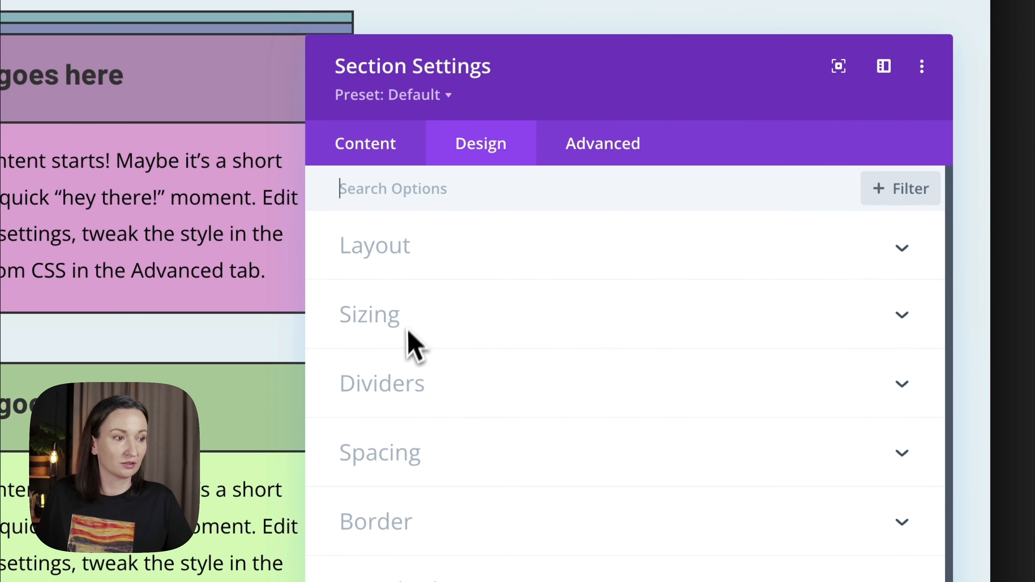
{"action": "left_click", "coordinate": [407, 449]}
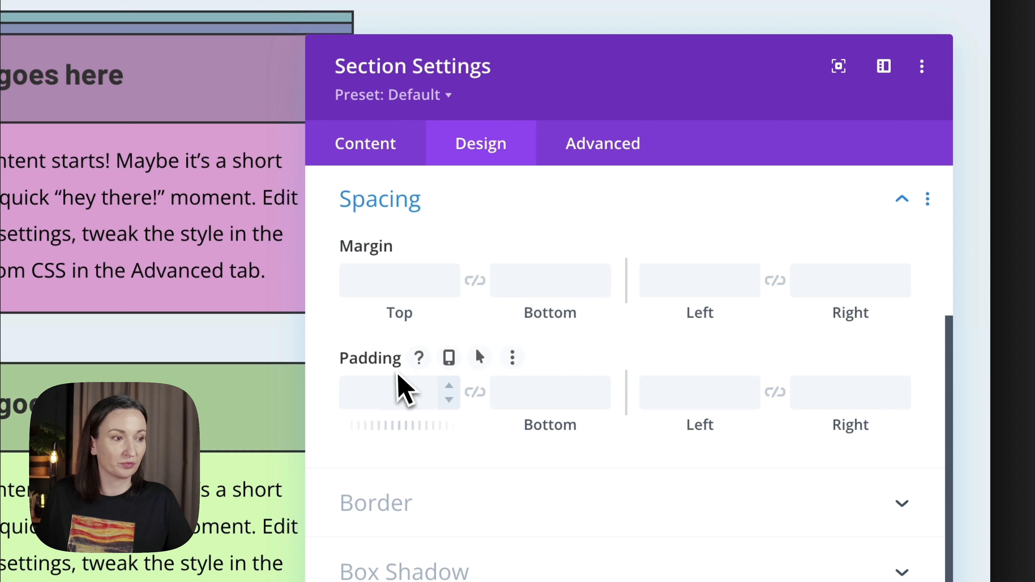
{"action": "scroll", "coordinate": [398, 405], "scroll_direction": "down", "scroll_amount": 5}
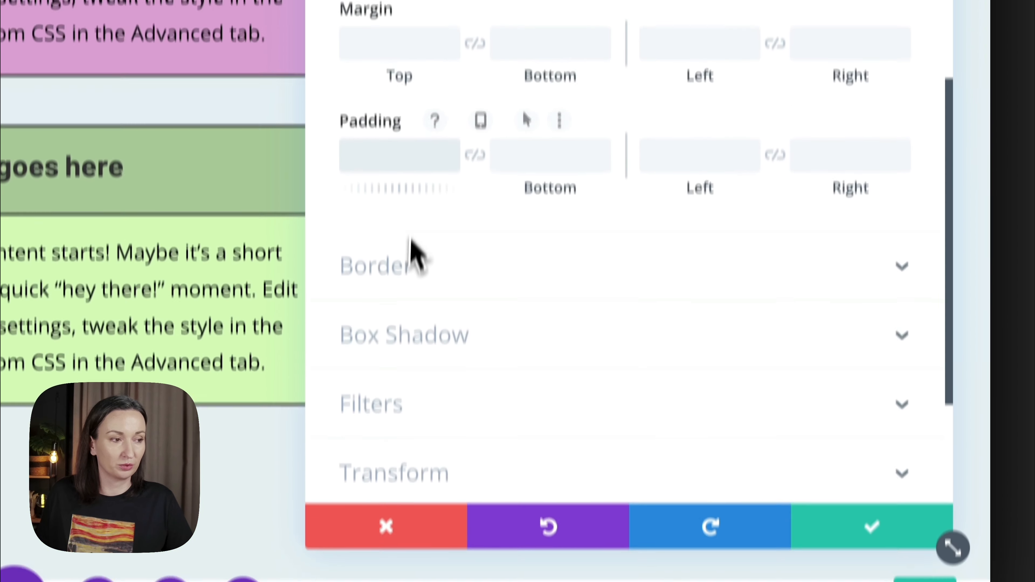
{"action": "type", "text": "0px"}
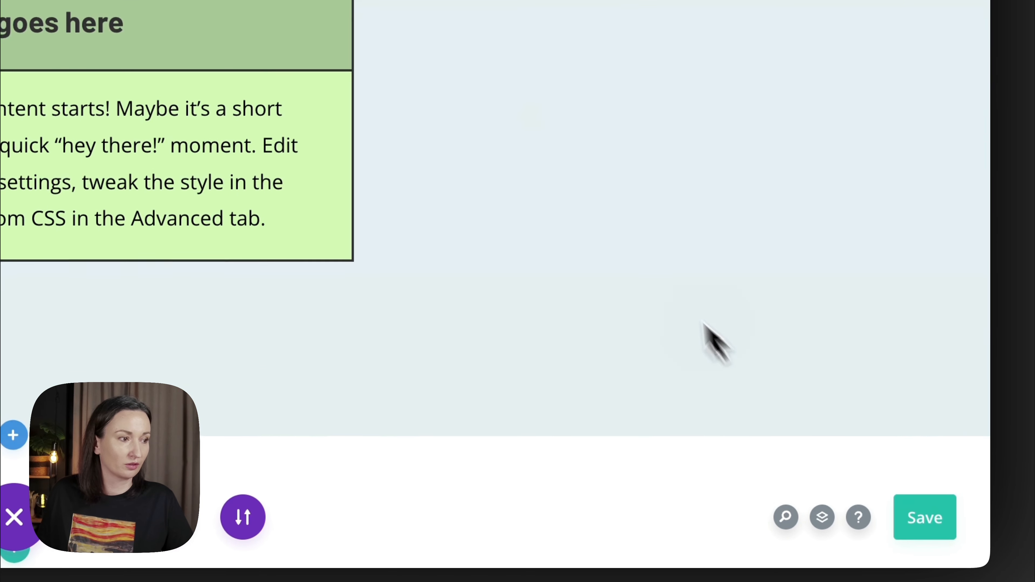
{"action": "scroll", "coordinate": [550, 157], "scroll_direction": "up", "scroll_amount": 8}
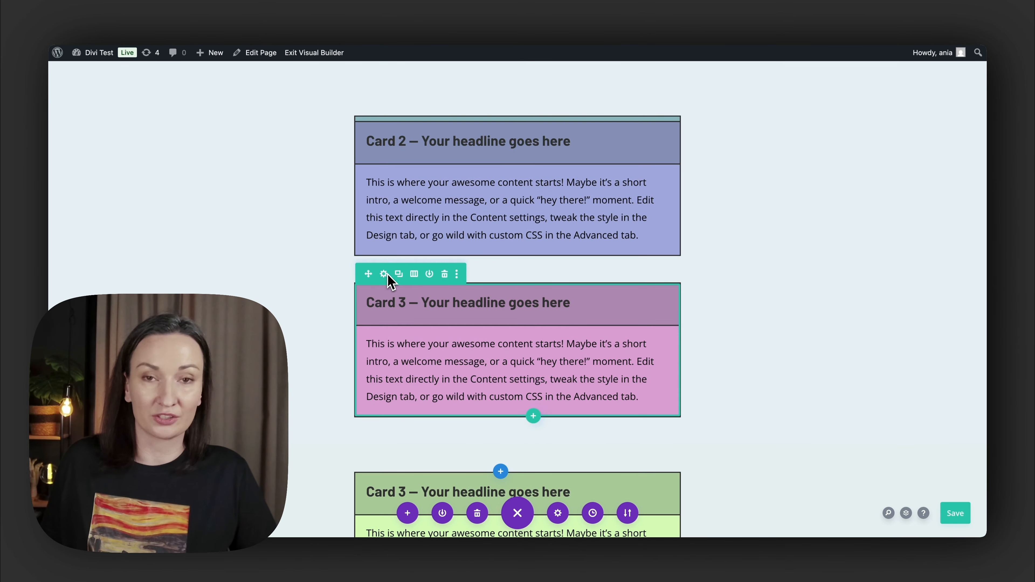
{"action": "scroll", "coordinate": [449, 335], "scroll_direction": "down", "scroll_amount": 8}
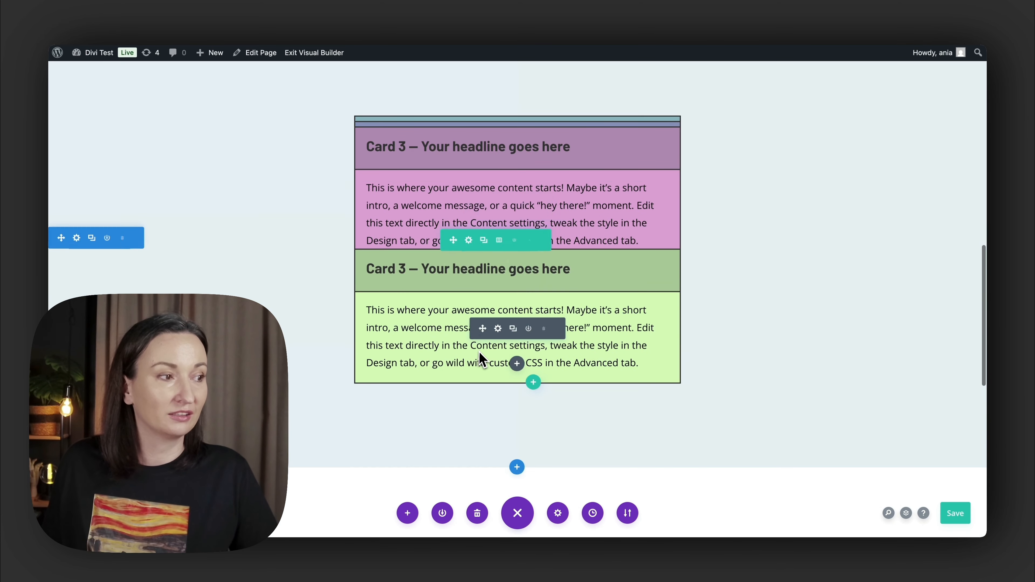
- Examine how the green card and the sections below it scroll over the sticky cards in the builder and on the live page
{"action": "scroll", "coordinate": [480, 352], "scroll_direction": "down", "scroll_amount": 2}
{"action": "scroll", "coordinate": [480, 353], "scroll_direction": "up", "scroll_amount": 6}
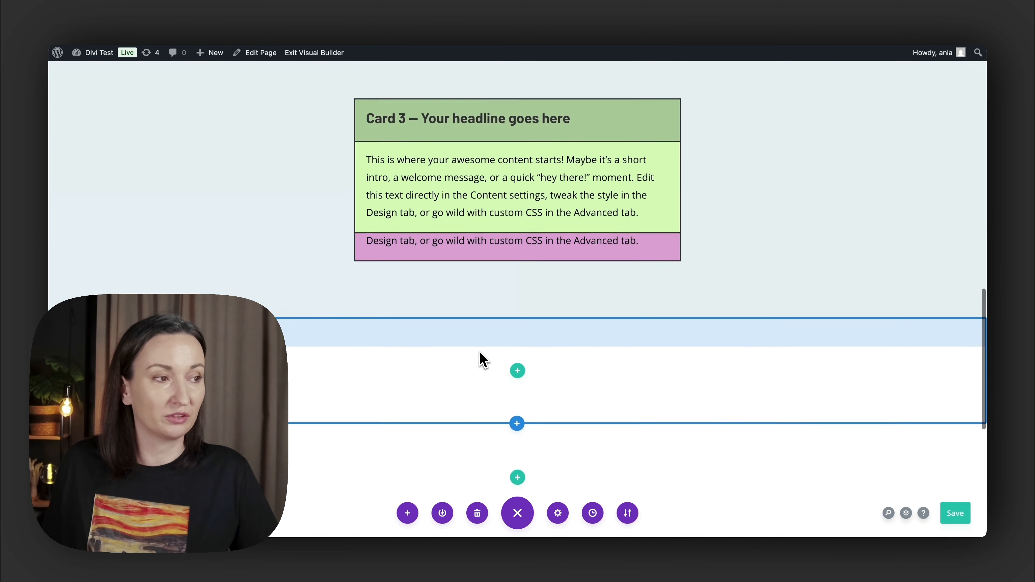
{"action": "scroll", "coordinate": [480, 352], "scroll_direction": "down", "scroll_amount": 3}
{"action": "scroll", "coordinate": [482, 359], "scroll_direction": "down", "scroll_amount": 2}
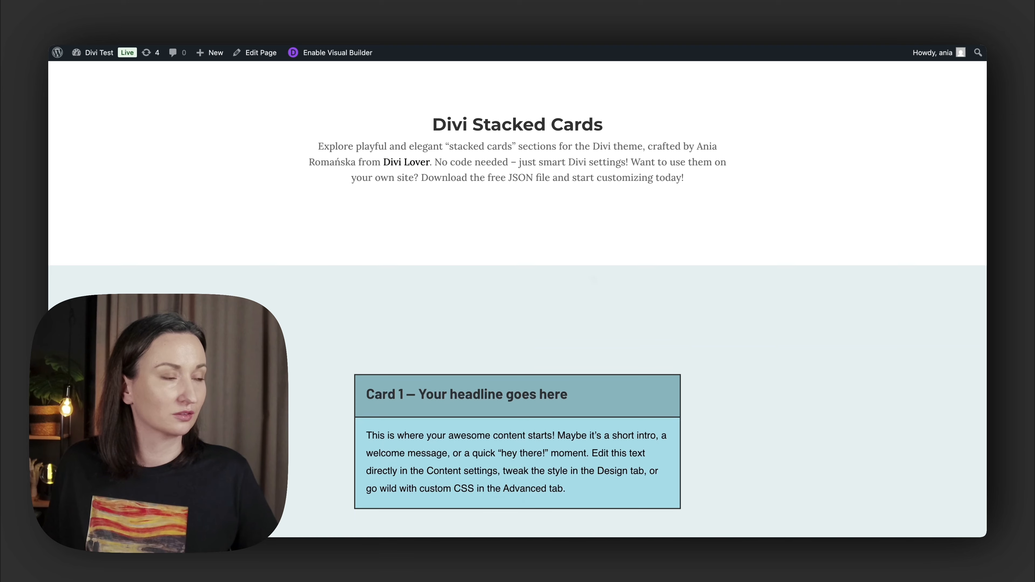
{"action": "scroll", "coordinate": [518, 297], "scroll_direction": "down", "scroll_amount": 10}
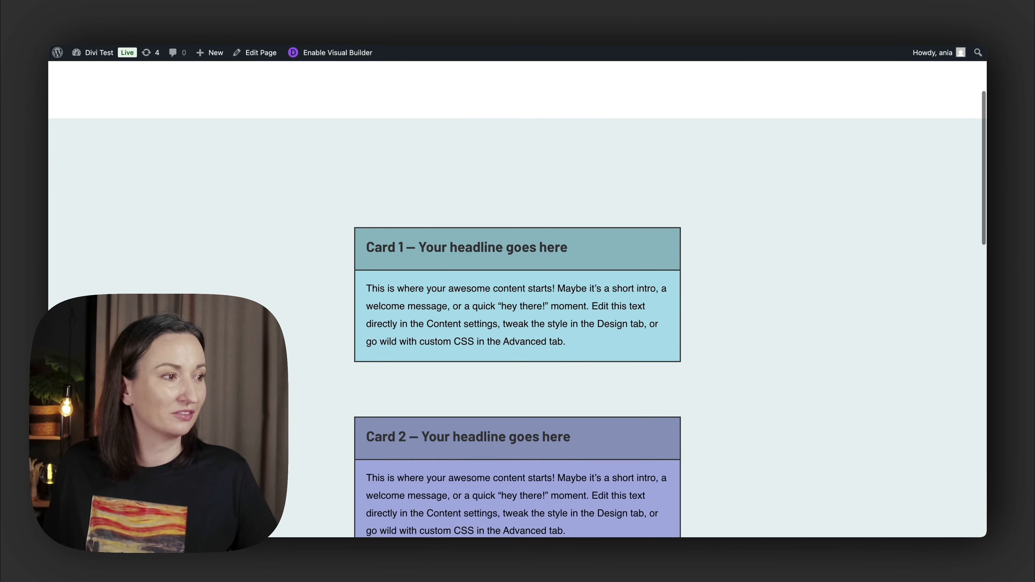
{"action": "scroll", "coordinate": [518, 297], "scroll_direction": "down", "scroll_amount": 10}
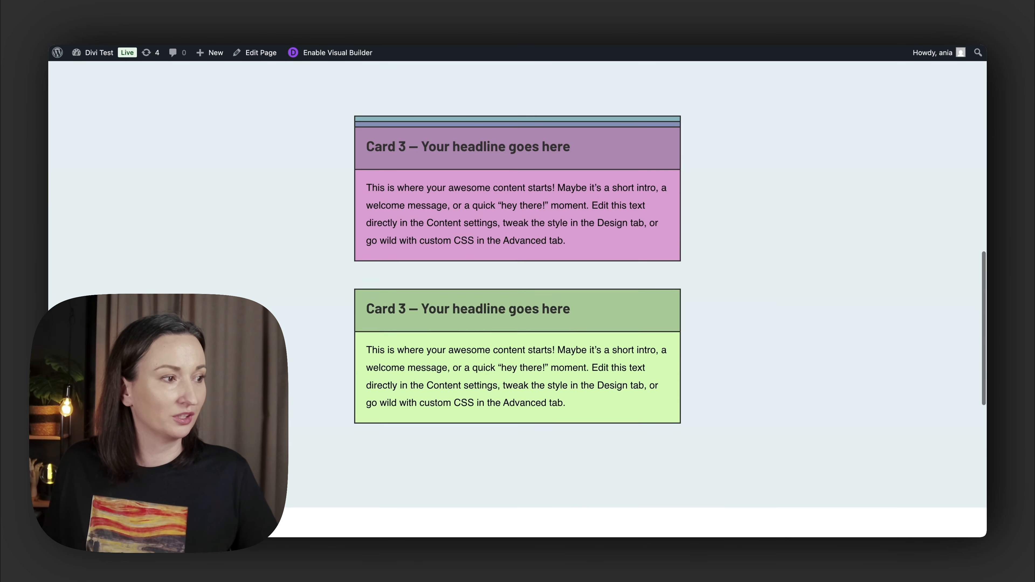
{"action": "scroll", "coordinate": [518, 298], "scroll_direction": "down", "scroll_amount": 1}
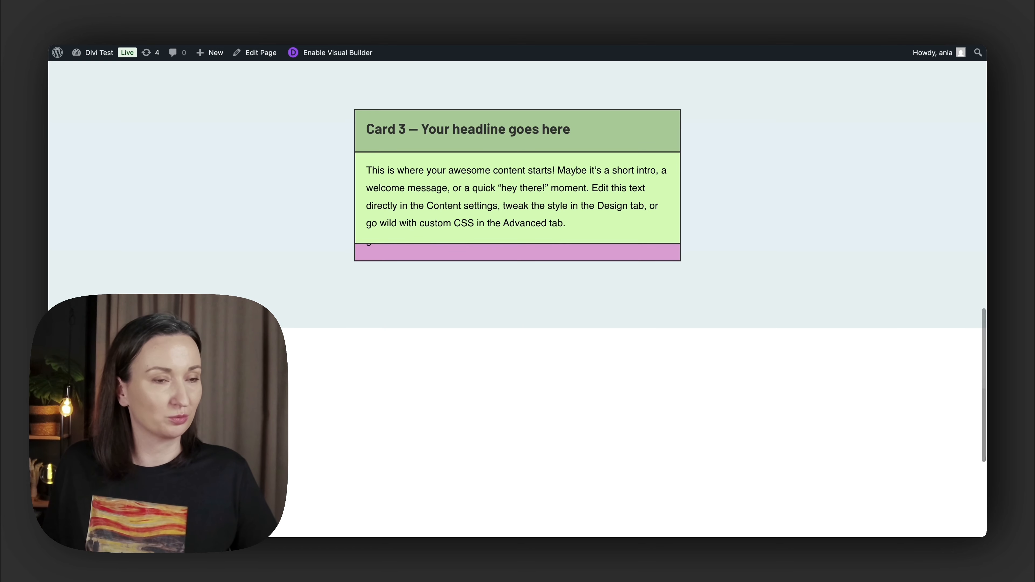
{"action": "scroll", "coordinate": [518, 298], "scroll_direction": "down", "scroll_amount": 5}
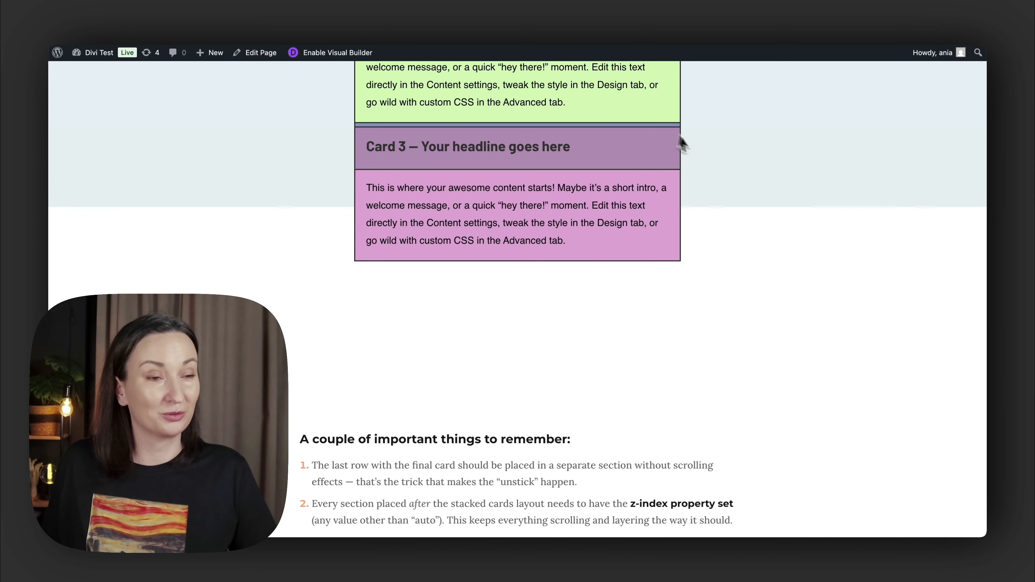
{"action": "scroll", "coordinate": [715, 178], "scroll_direction": "up", "scroll_amount": 6}
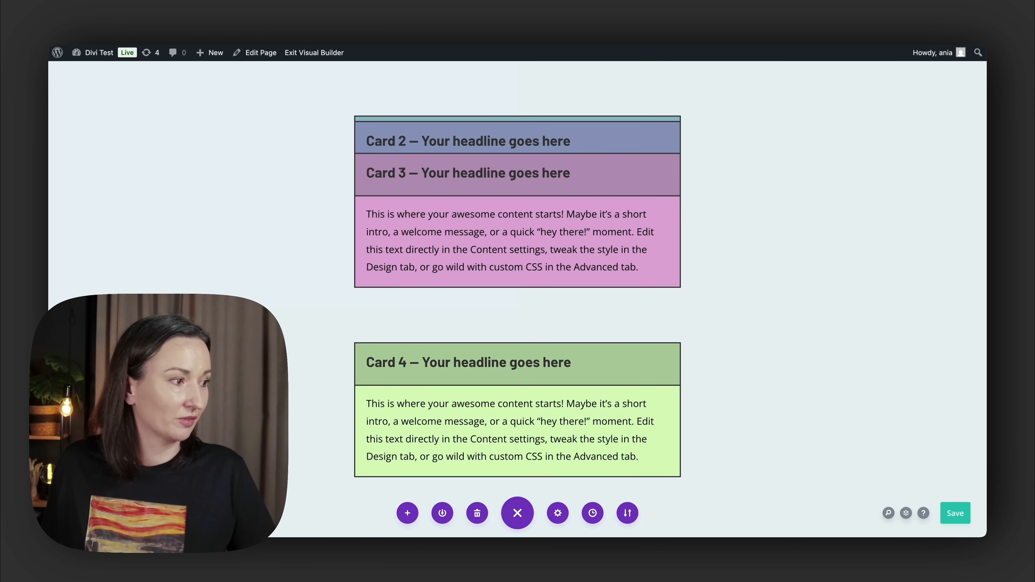
- Set the Z Index of the section containing the green card to 1 and save the section settings
{"action": "left_click", "coordinate": [74, 353]}
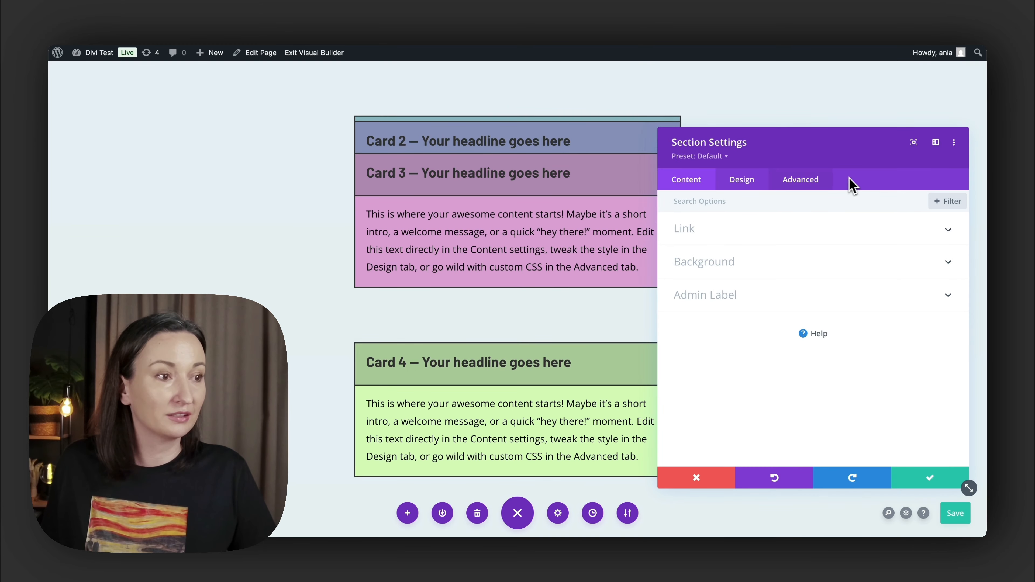
{"action": "left_click", "coordinate": [825, 181]}
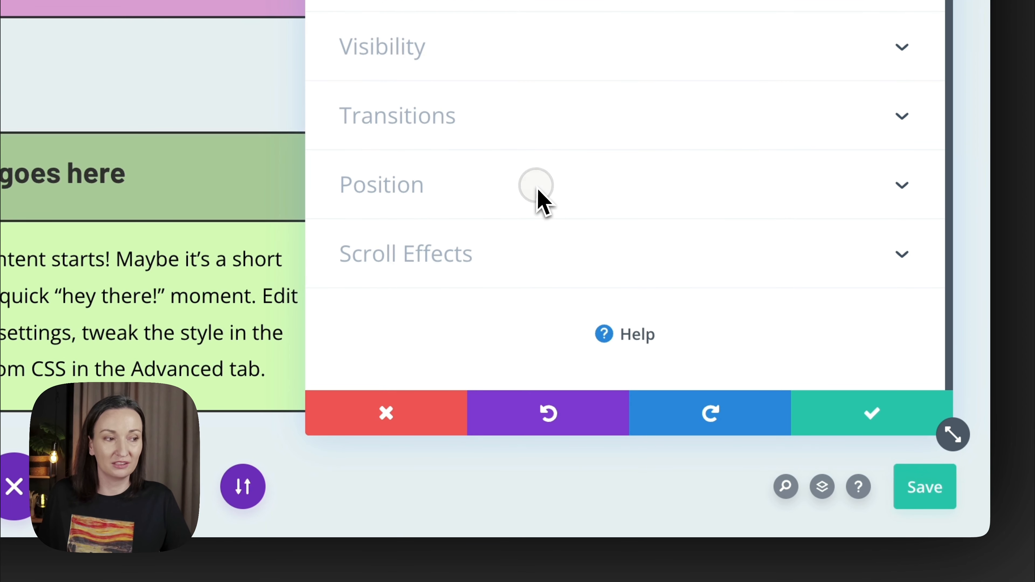
{"action": "left_click", "coordinate": [536, 186]}
{"action": "scroll", "coordinate": [754, 265], "scroll_direction": "down", "scroll_amount": 5}
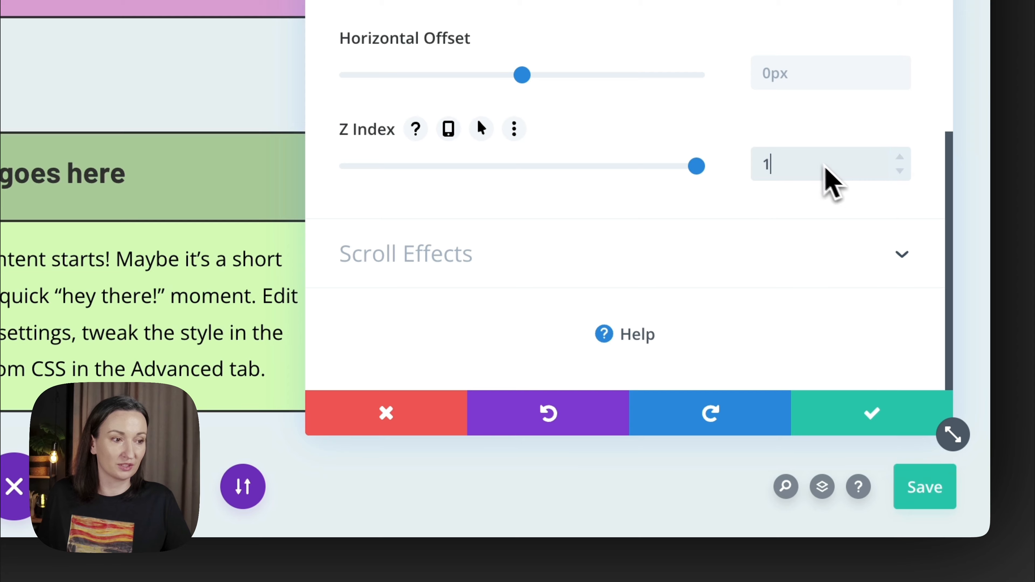
{"action": "left_click", "coordinate": [832, 398]}
- Set a Z Index for the first empty white section below the green card's section and save its settings
{"action": "scroll", "coordinate": [677, 349], "scroll_direction": "down", "scroll_amount": 10}
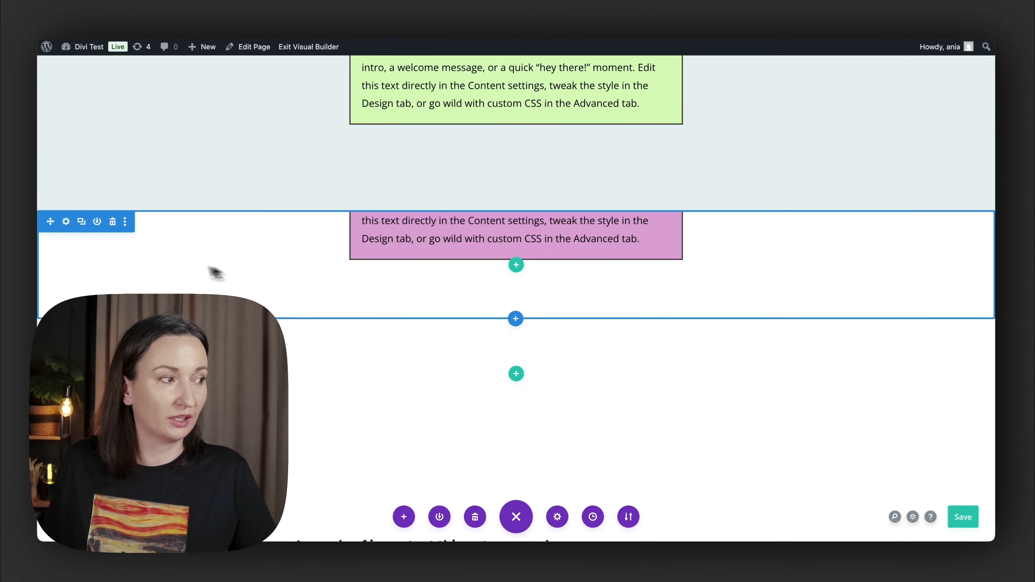
{"action": "left_click", "coordinate": [75, 224]}
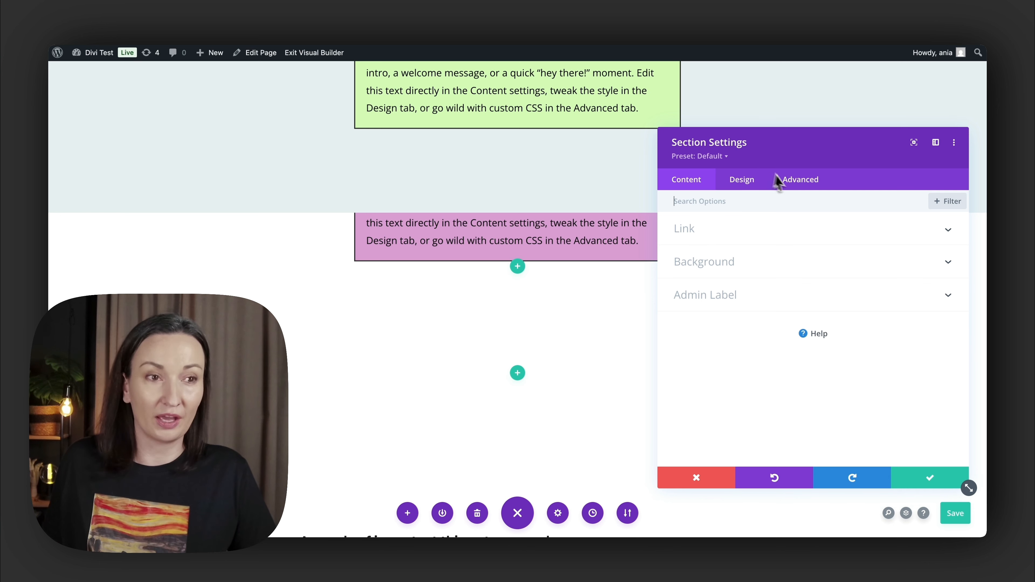
{"action": "scroll", "coordinate": [836, 276], "scroll_direction": "down", "scroll_amount": 1}
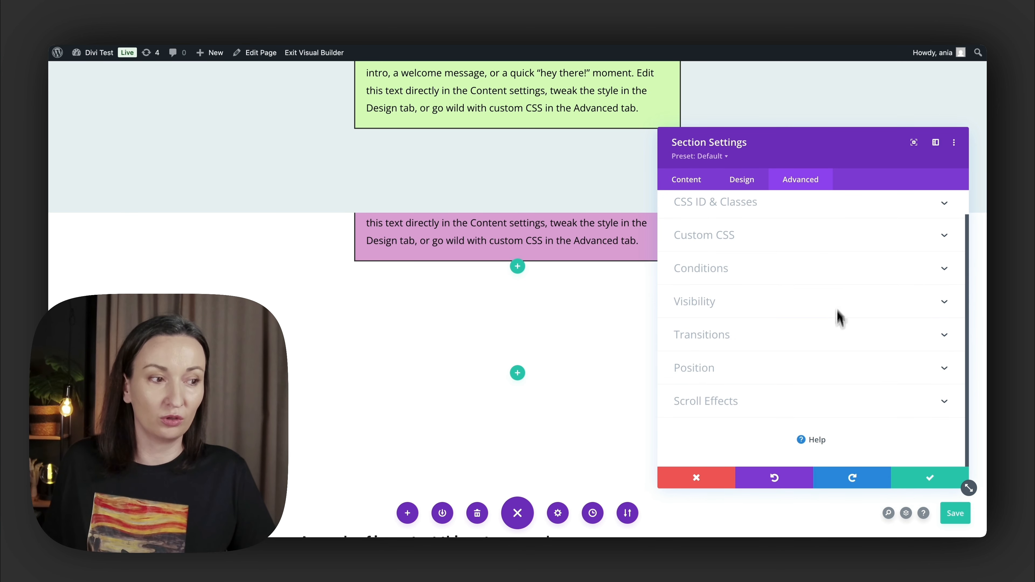
{"action": "left_click", "coordinate": [837, 399]}
{"action": "scroll", "coordinate": [838, 414], "scroll_direction": "up", "scroll_amount": 4}
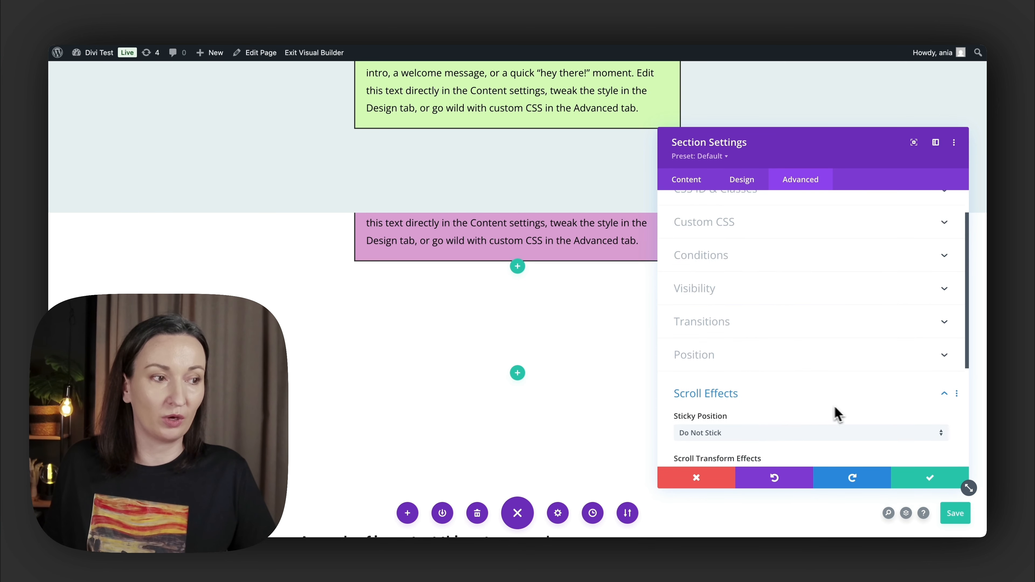
{"action": "left_click", "coordinate": [709, 396]}
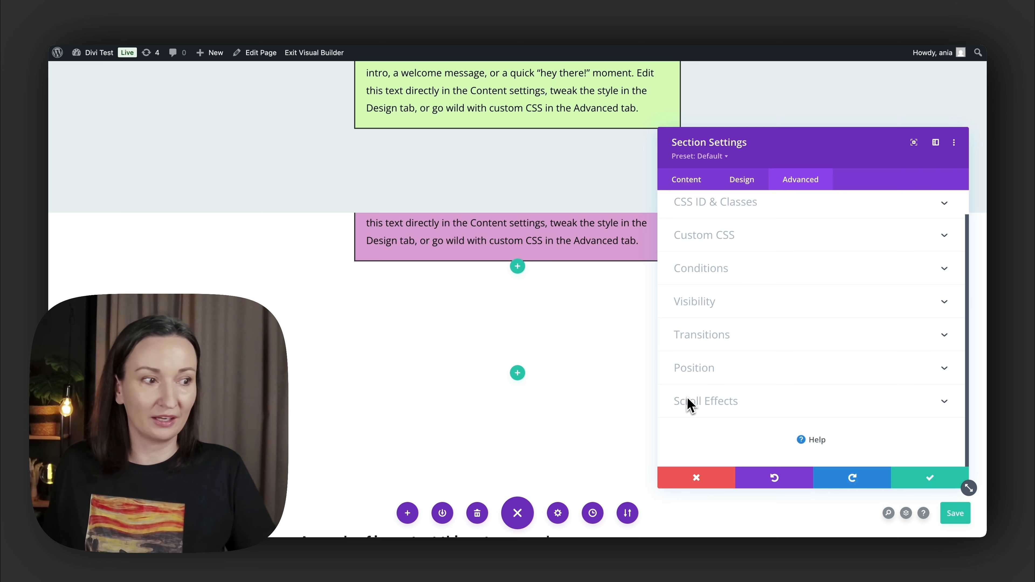
{"action": "left_click", "coordinate": [802, 372]}
{"action": "scroll", "coordinate": [802, 371], "scroll_direction": "down", "scroll_amount": 5}
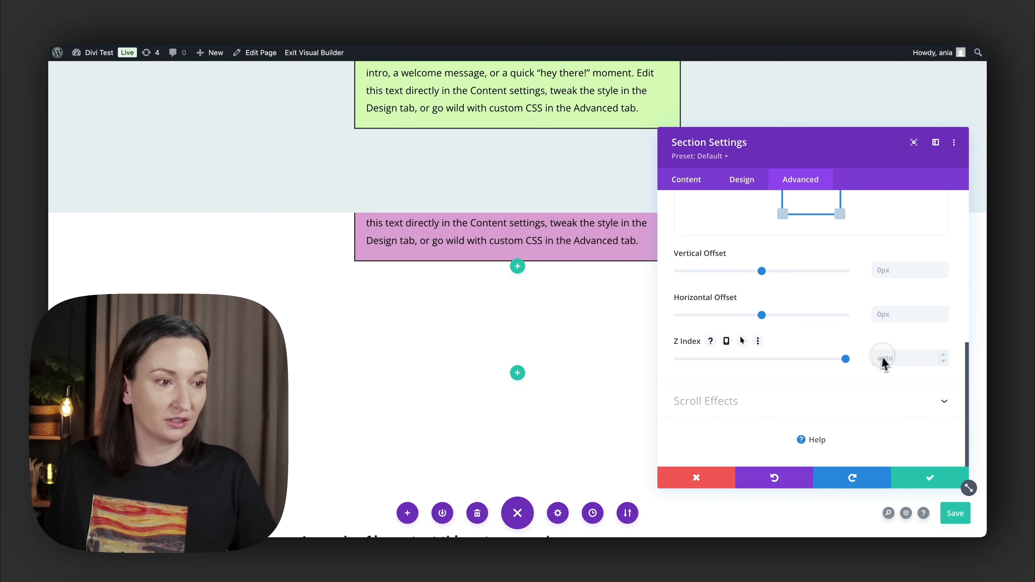
{"action": "left_click", "coordinate": [923, 479]}
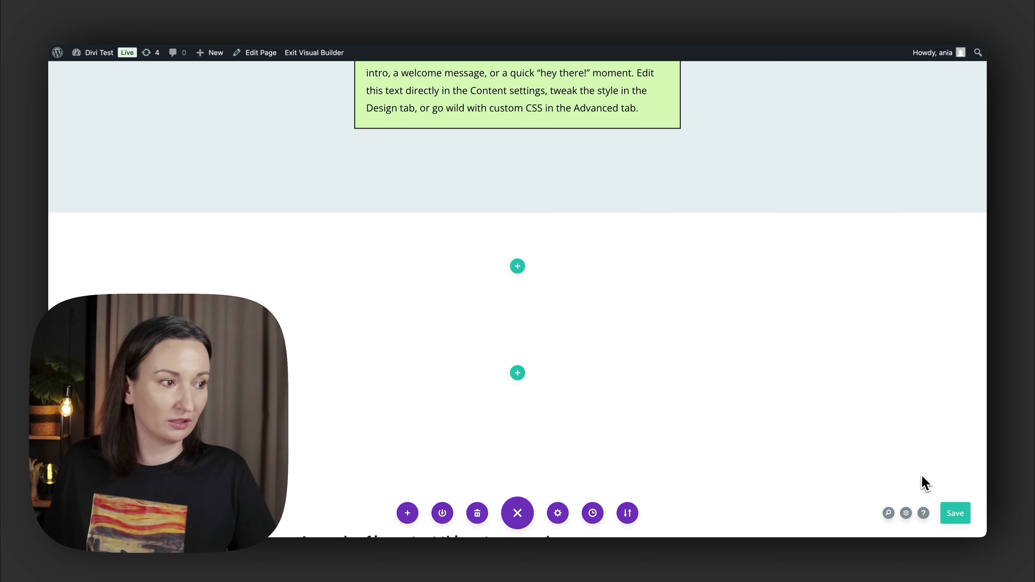
- Set a Z Index for the second empty white section, just above the section with the important notes
{"action": "scroll", "coordinate": [310, 408], "scroll_direction": "down", "scroll_amount": 3}
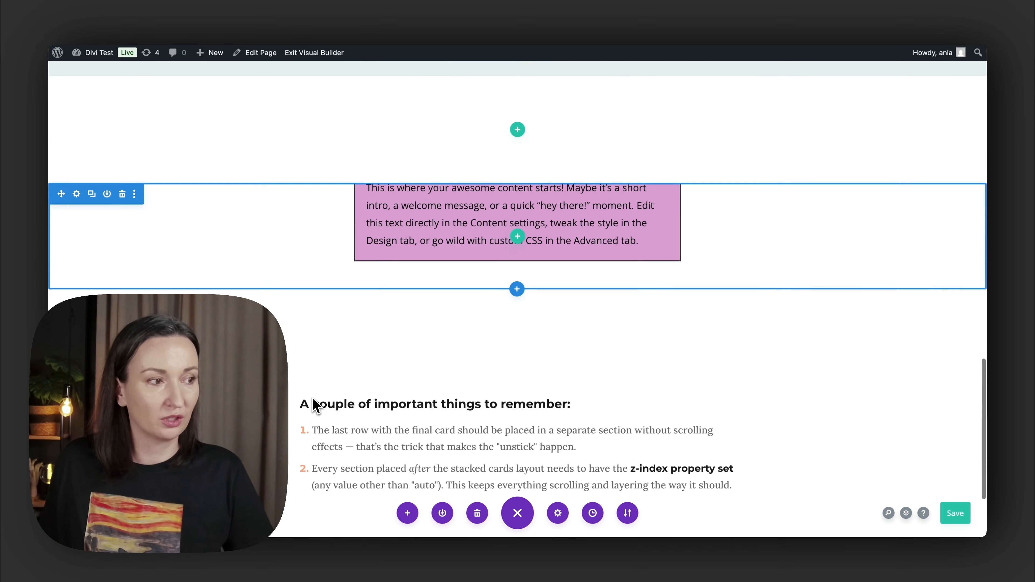
{"action": "left_click", "coordinate": [77, 195]}
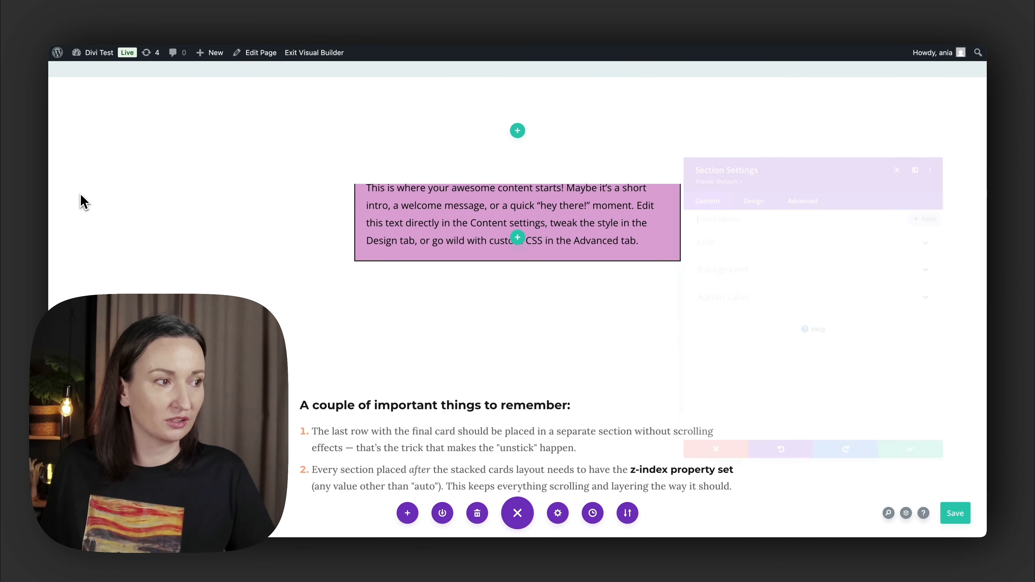
{"action": "left_click", "coordinate": [766, 185]}
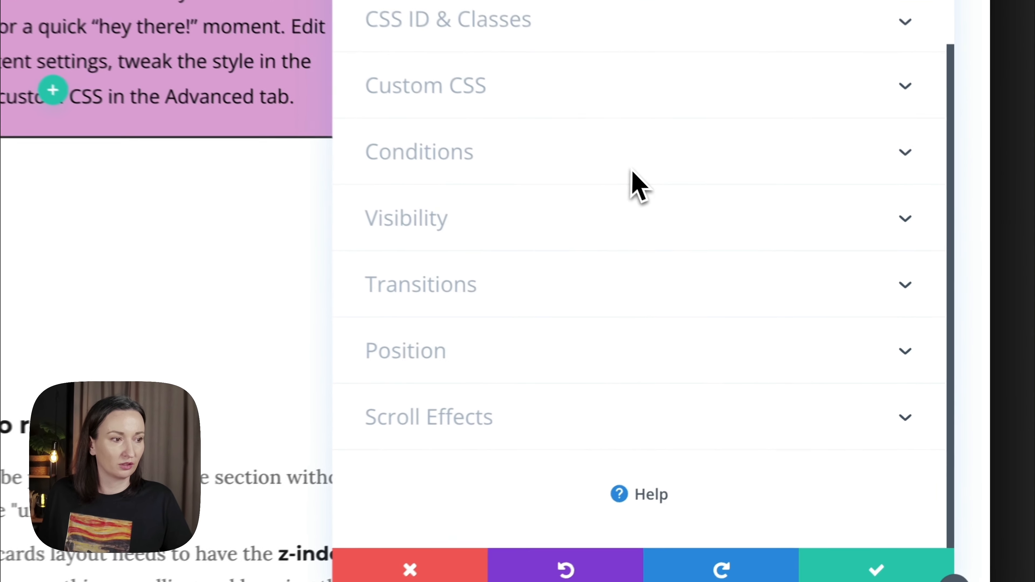
{"action": "left_click", "coordinate": [459, 351]}
{"action": "scroll", "coordinate": [682, 416], "scroll_direction": "down", "scroll_amount": 10}
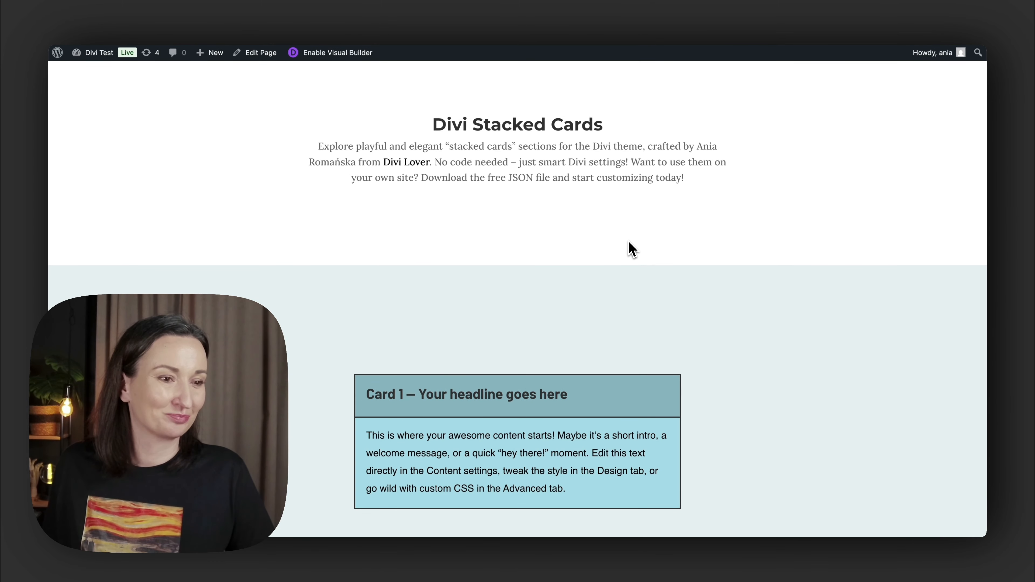
- Examine the live page's stacked cards scroll effect from the first card through the final green card to the closing notes
{"action": "scroll", "coordinate": [630, 248], "scroll_direction": "down", "scroll_amount": 10}
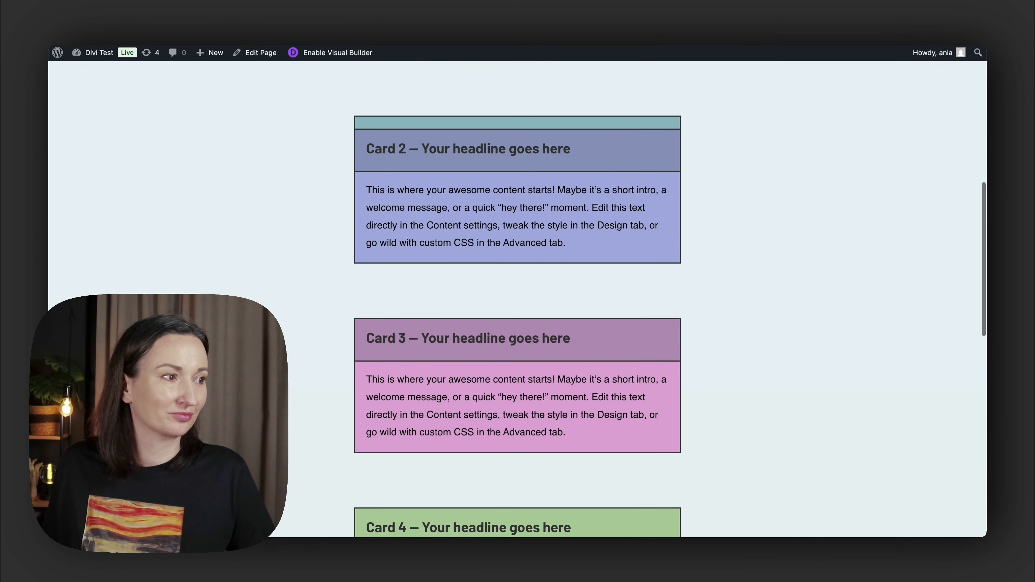
{"action": "scroll", "coordinate": [629, 247], "scroll_direction": "down", "scroll_amount": 8}
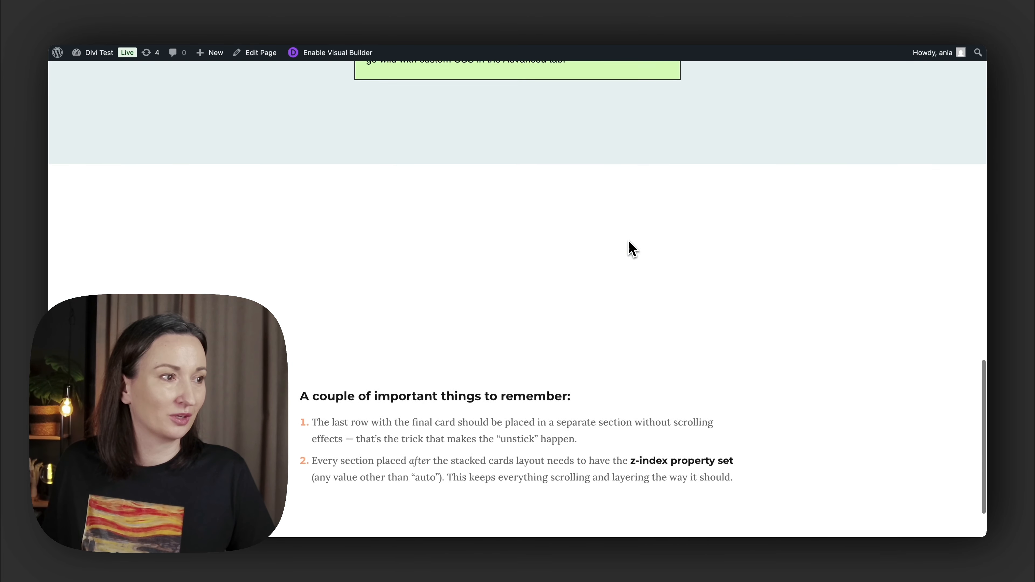
{"action": "scroll", "coordinate": [628, 247], "scroll_direction": "up", "scroll_amount": 5}
{"action": "scroll", "coordinate": [630, 248], "scroll_direction": "up", "scroll_amount": 2}
{"action": "scroll", "coordinate": [629, 248], "scroll_direction": "down", "scroll_amount": 3}
{"action": "scroll", "coordinate": [629, 247], "scroll_direction": "up", "scroll_amount": 2}
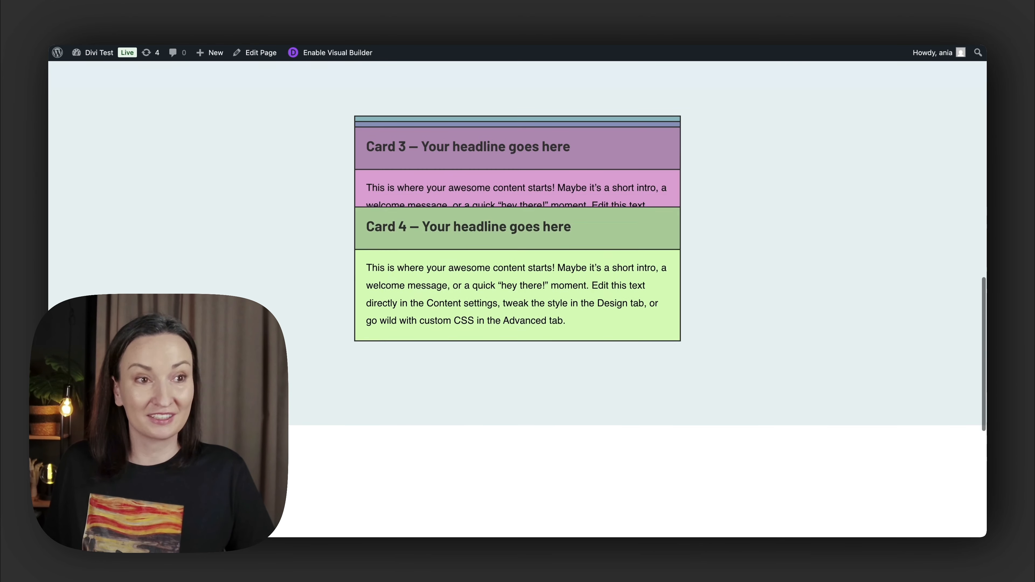
{"action": "scroll", "coordinate": [628, 248], "scroll_direction": "down", "scroll_amount": 2}
{"action": "scroll", "coordinate": [517, 244], "scroll_direction": "up", "scroll_amount": 2}
{"action": "scroll", "coordinate": [518, 245], "scroll_direction": "down", "scroll_amount": 2}
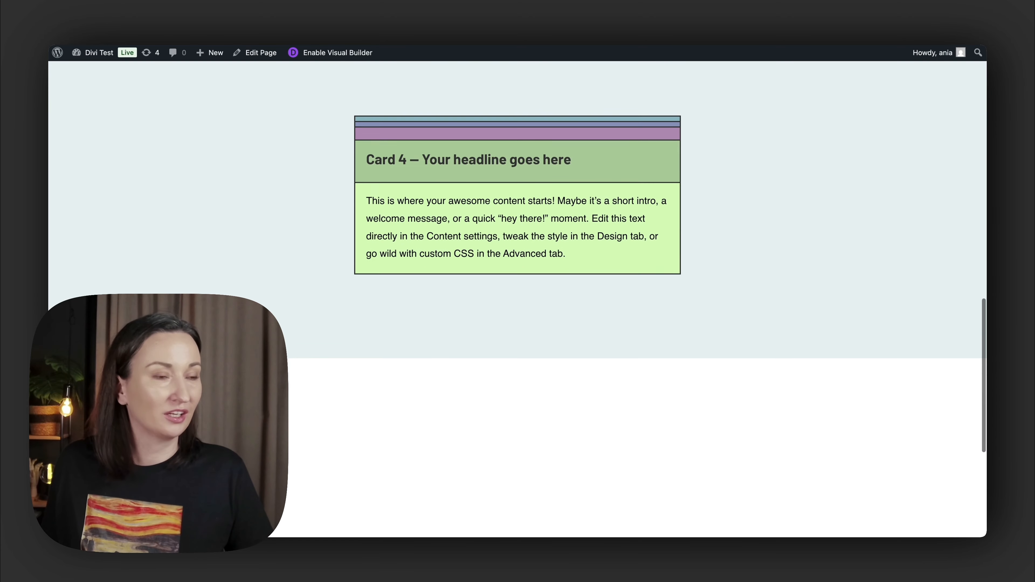
{"action": "scroll", "coordinate": [518, 245], "scroll_direction": "down", "scroll_amount": 2}
{"action": "scroll", "coordinate": [517, 245], "scroll_direction": "up", "scroll_amount": 4}
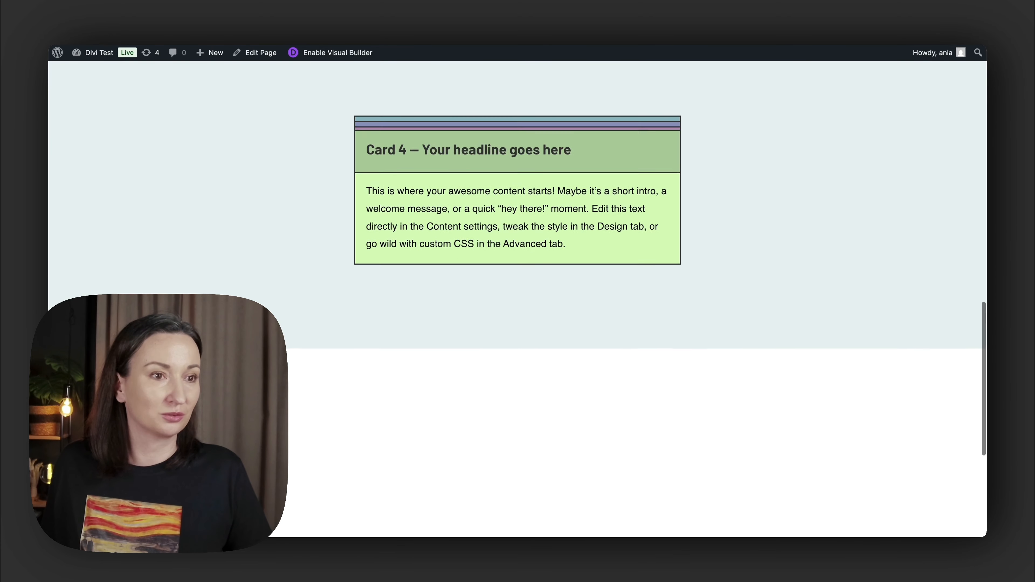
{"action": "scroll", "coordinate": [518, 245], "scroll_direction": "down", "scroll_amount": 5}
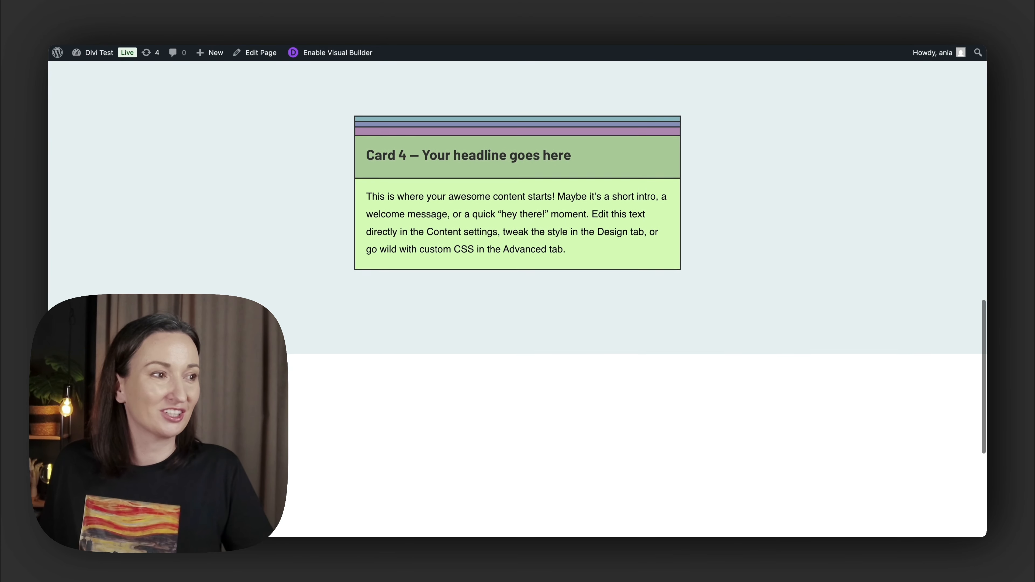
{"action": "scroll", "coordinate": [518, 245], "scroll_direction": "down", "scroll_amount": 1}
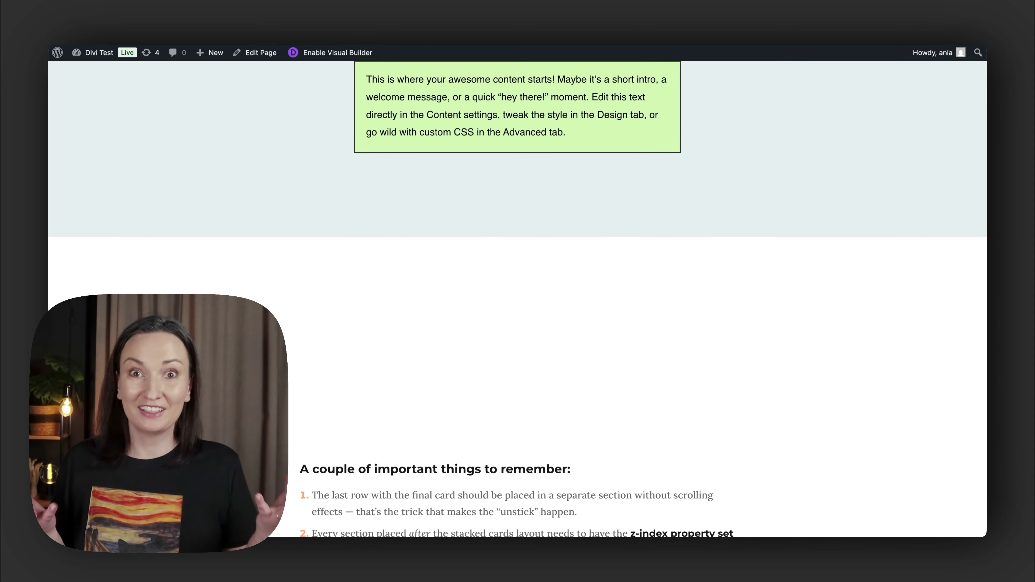
{"action": "scroll", "coordinate": [629, 247], "scroll_direction": "down", "scroll_amount": 3}
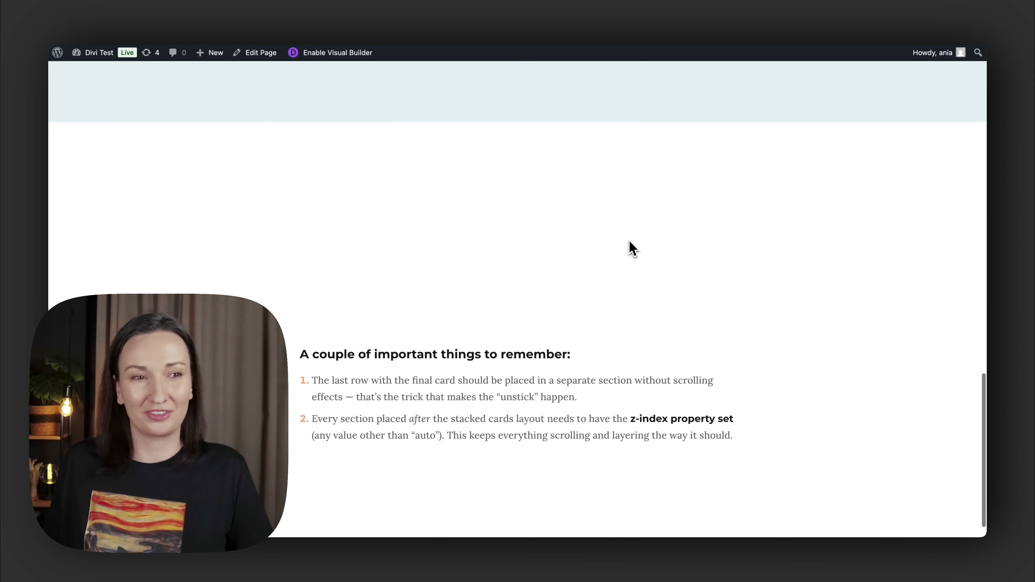